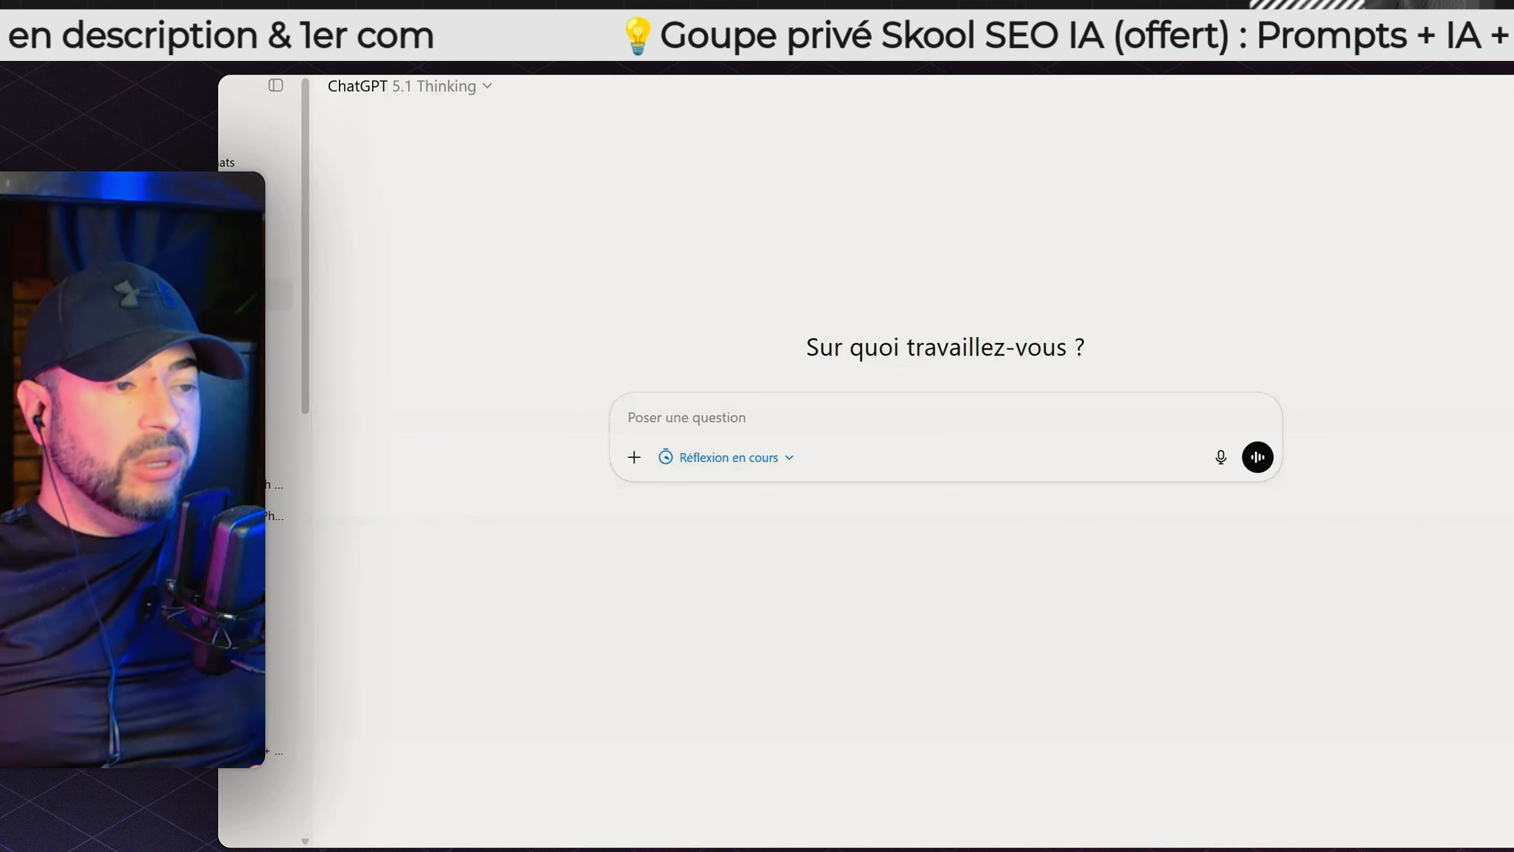
# Create a new custom GPT and name it "Assistant SEO" in its configuration.
pyautogui.click(241, 295)
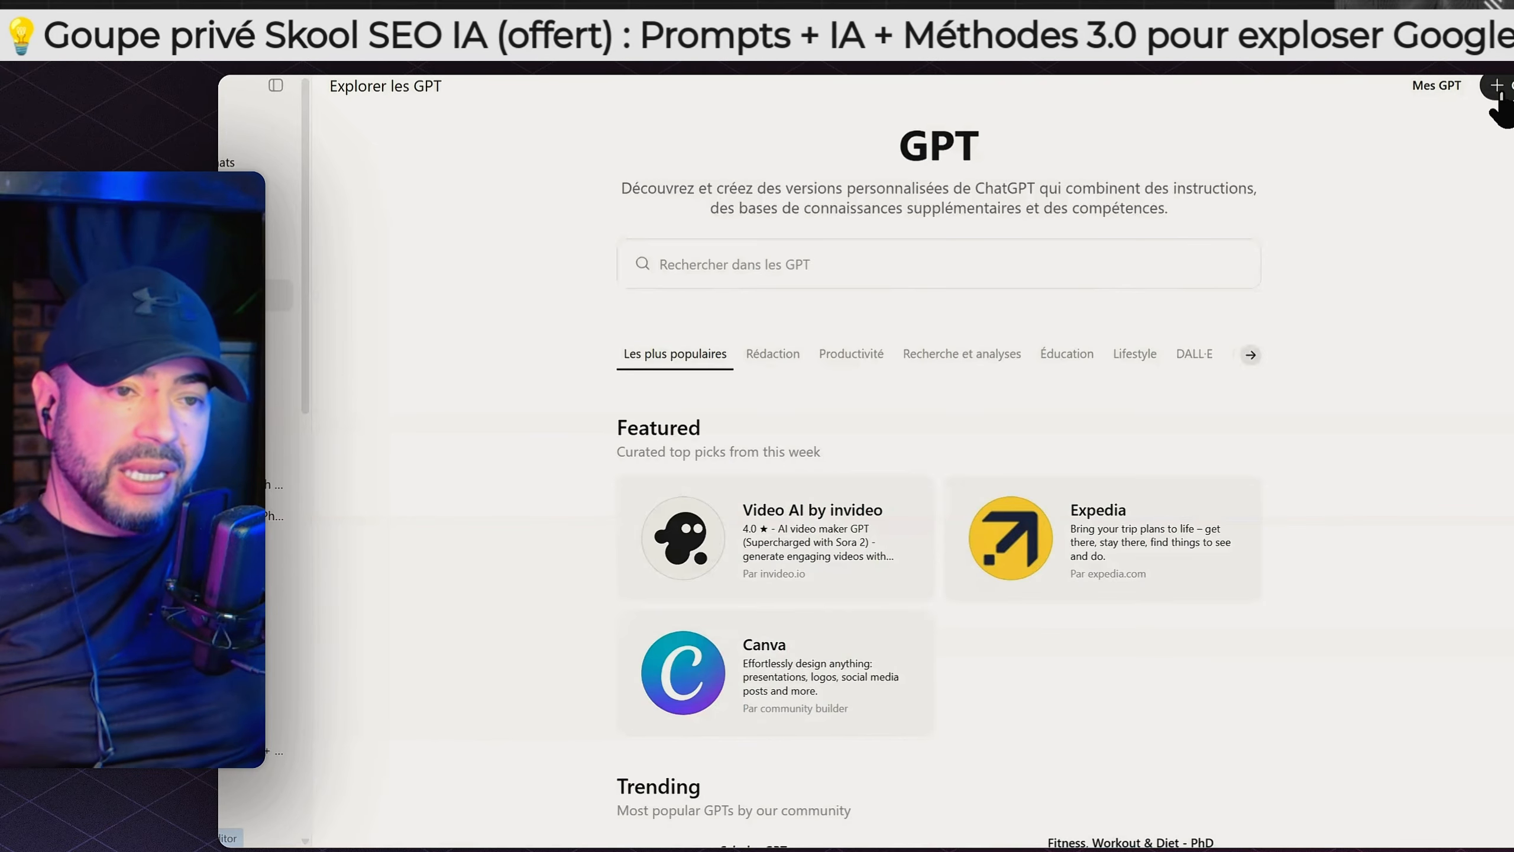
pyautogui.click(1490, 94)
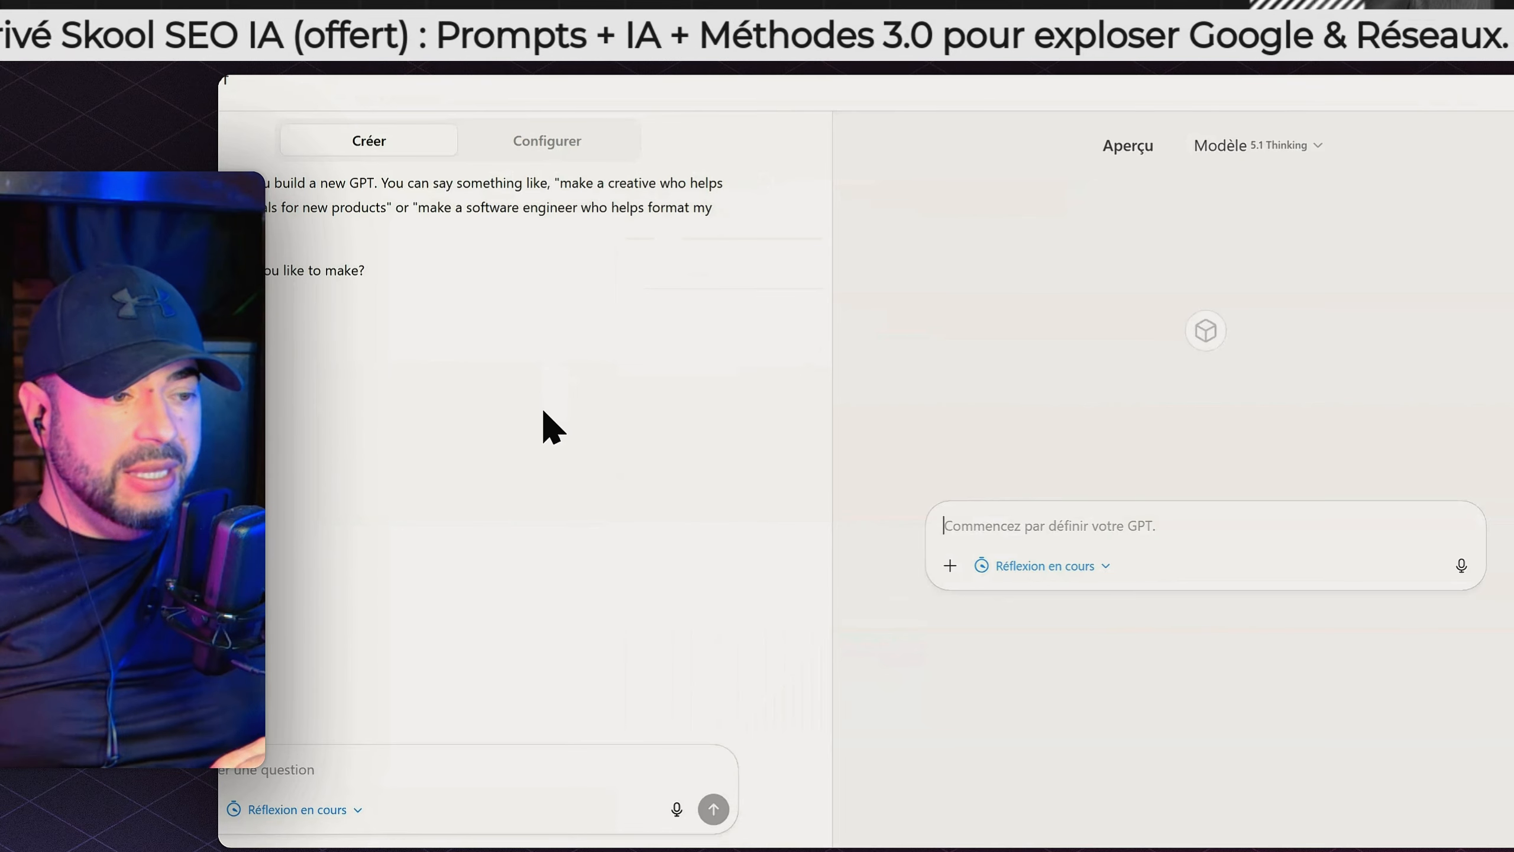
pyautogui.click(547, 143)
pyautogui.click(333, 298)
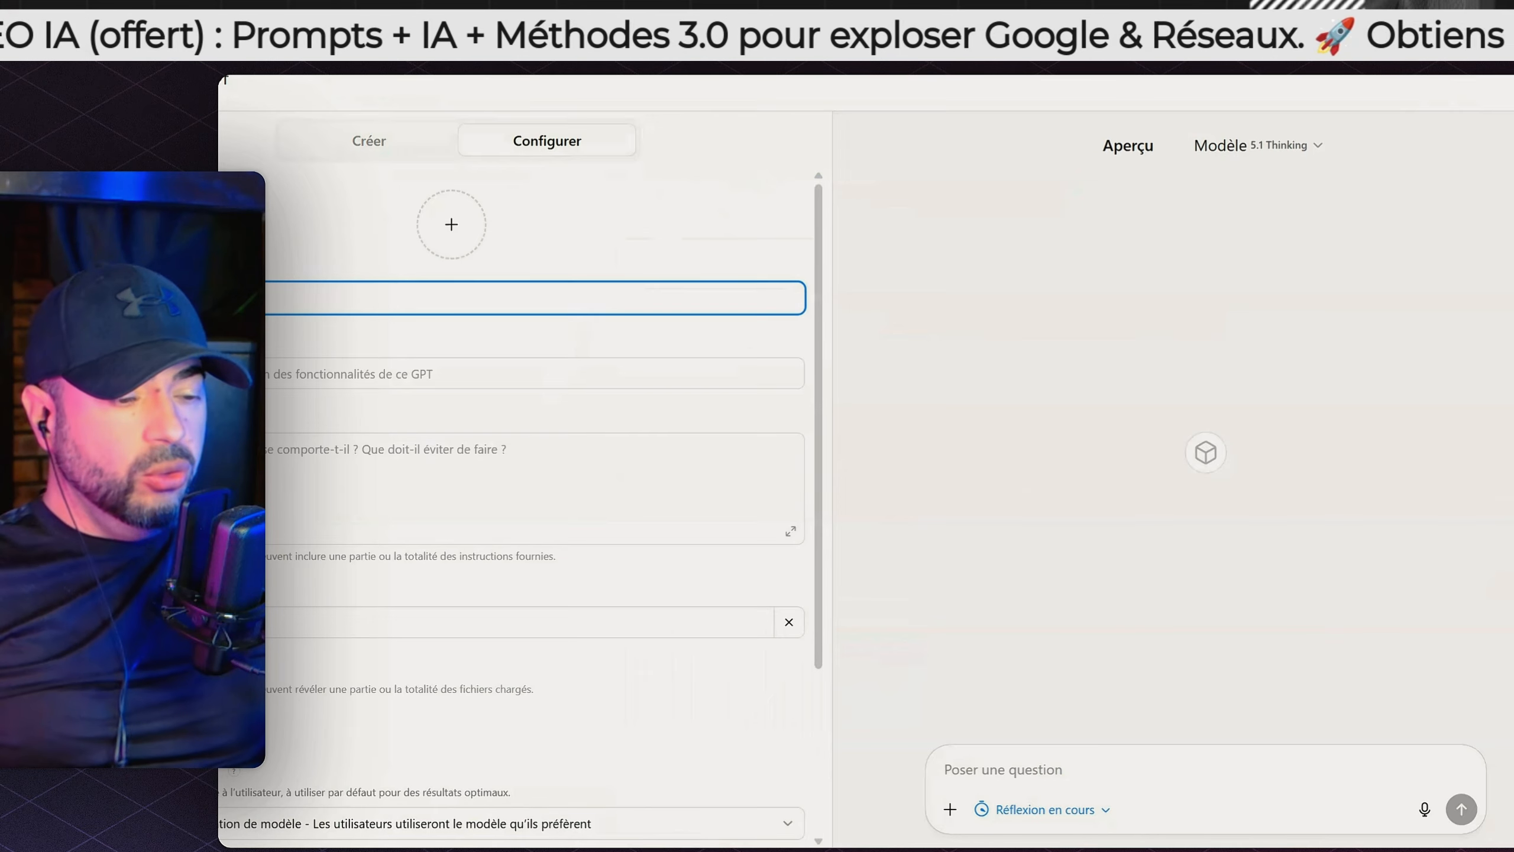
pyautogui.write('Ad')
pyautogui.press('BackSpace')
pyautogui.write('ssistant SEO')
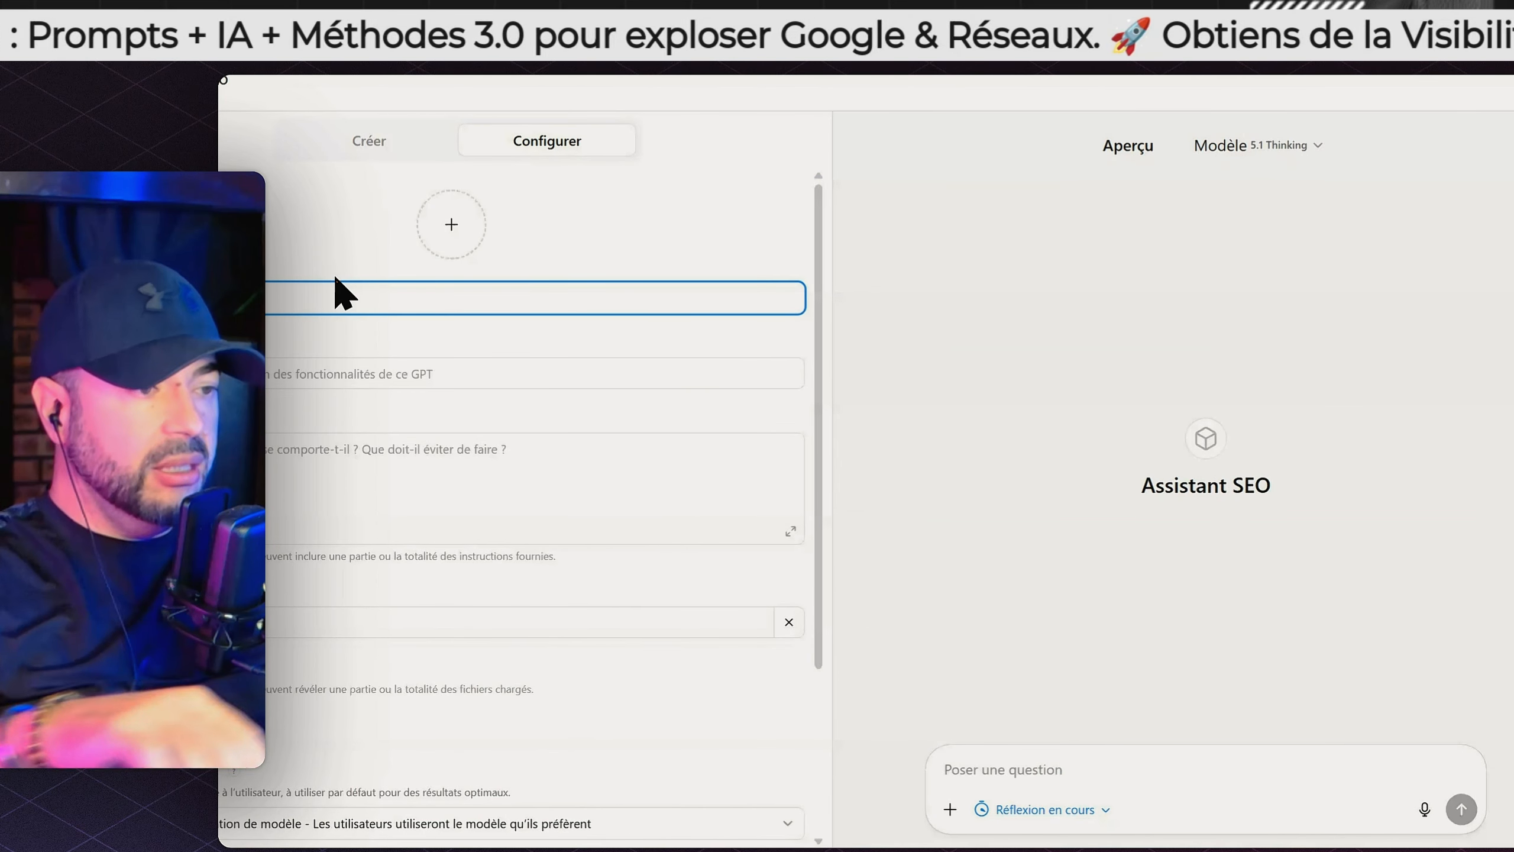
# Fill in the GPT's instructions: use the DataForSEO APIs for keyword research, analyse SERPs and find golden keywords.
pyautogui.press('Tab')
pyautogui.hotkey('alt', 'Tab')
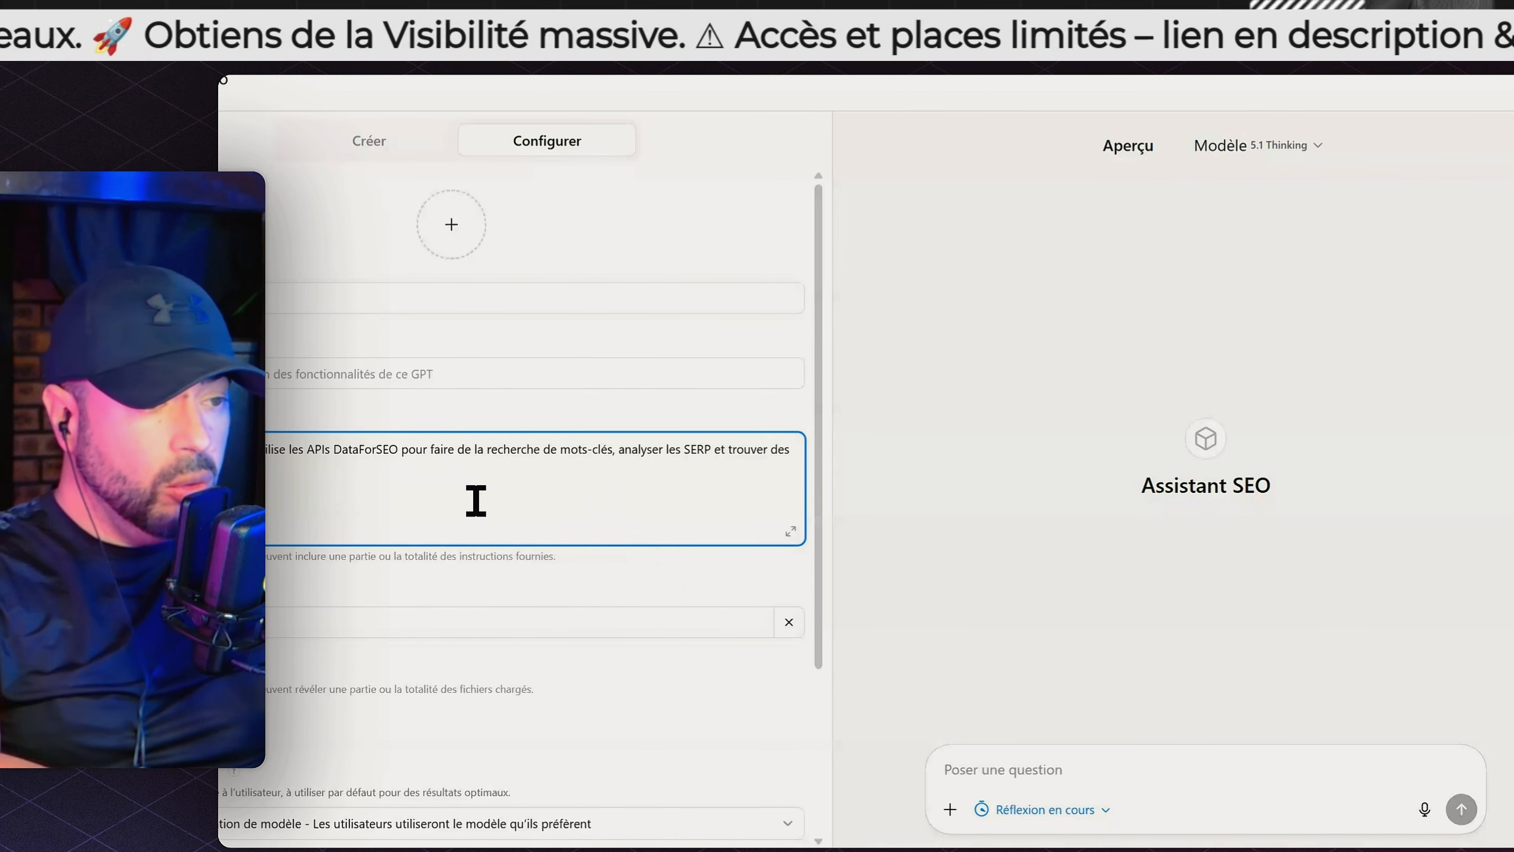
pyautogui.write('N')
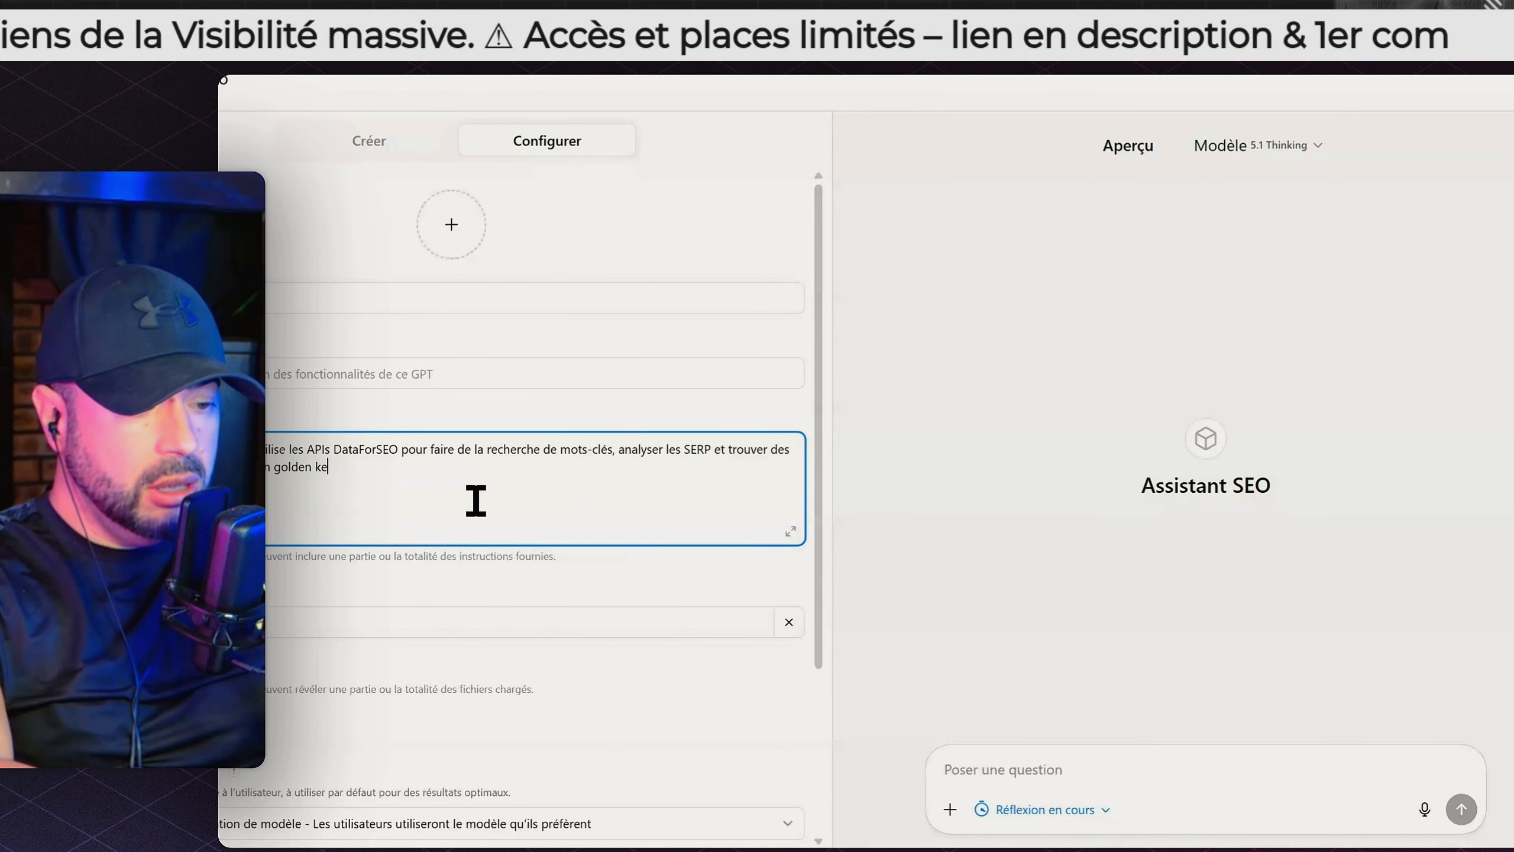
pyautogui.scroll(-2, 475, 501)
pyautogui.write('words')
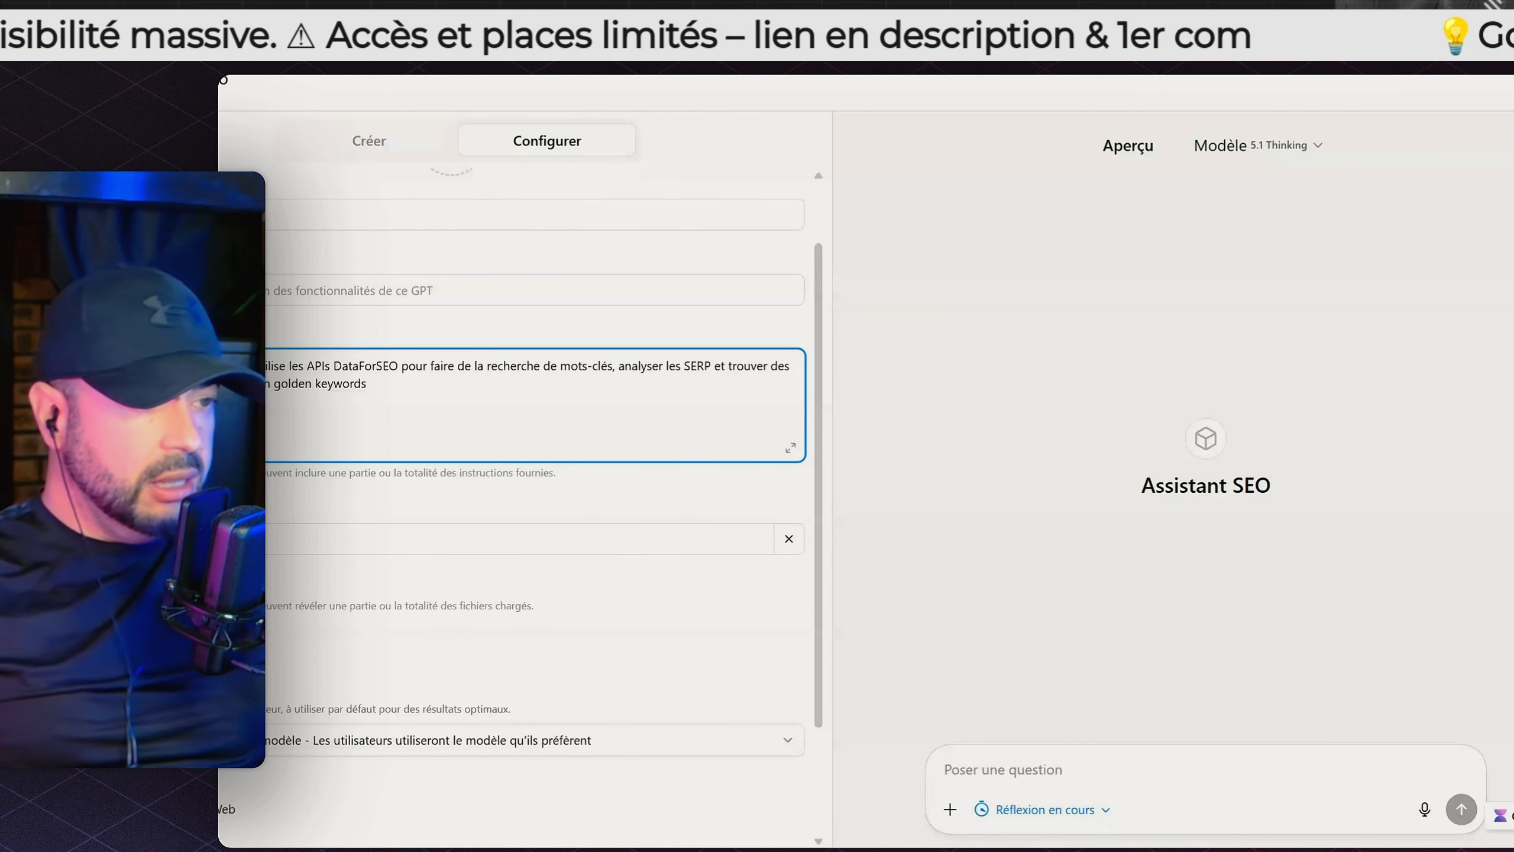
# Set the GPT's description to "Assistant SEO pour exploser ta visibiltié en ligne".
pyautogui.click(277, 283)
pyautogui.write('assistant SEO pour exploser ta vis')
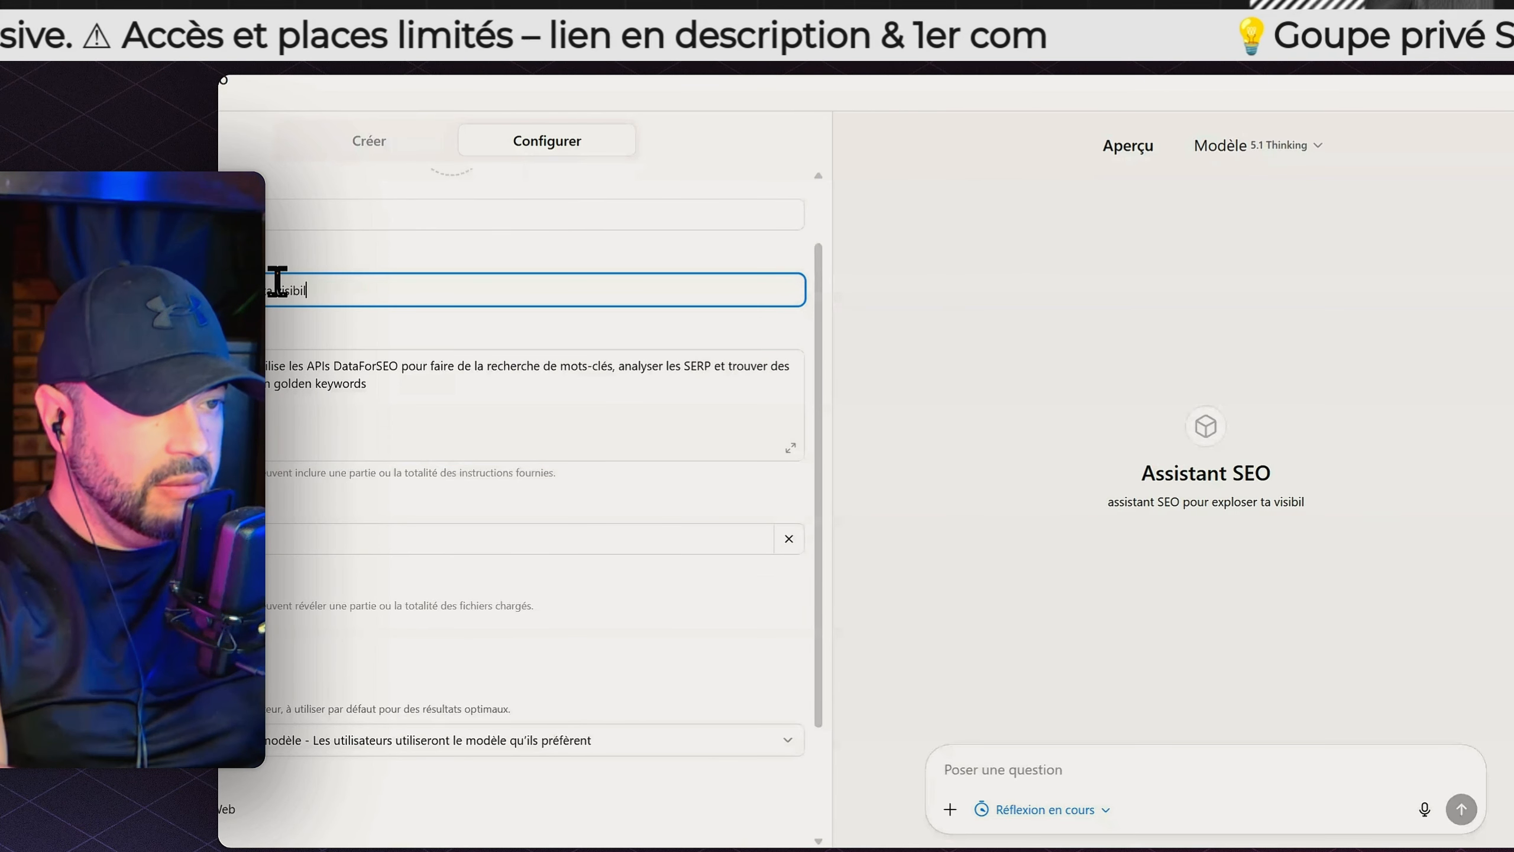
pyautogui.write('ibiltié en ligne')
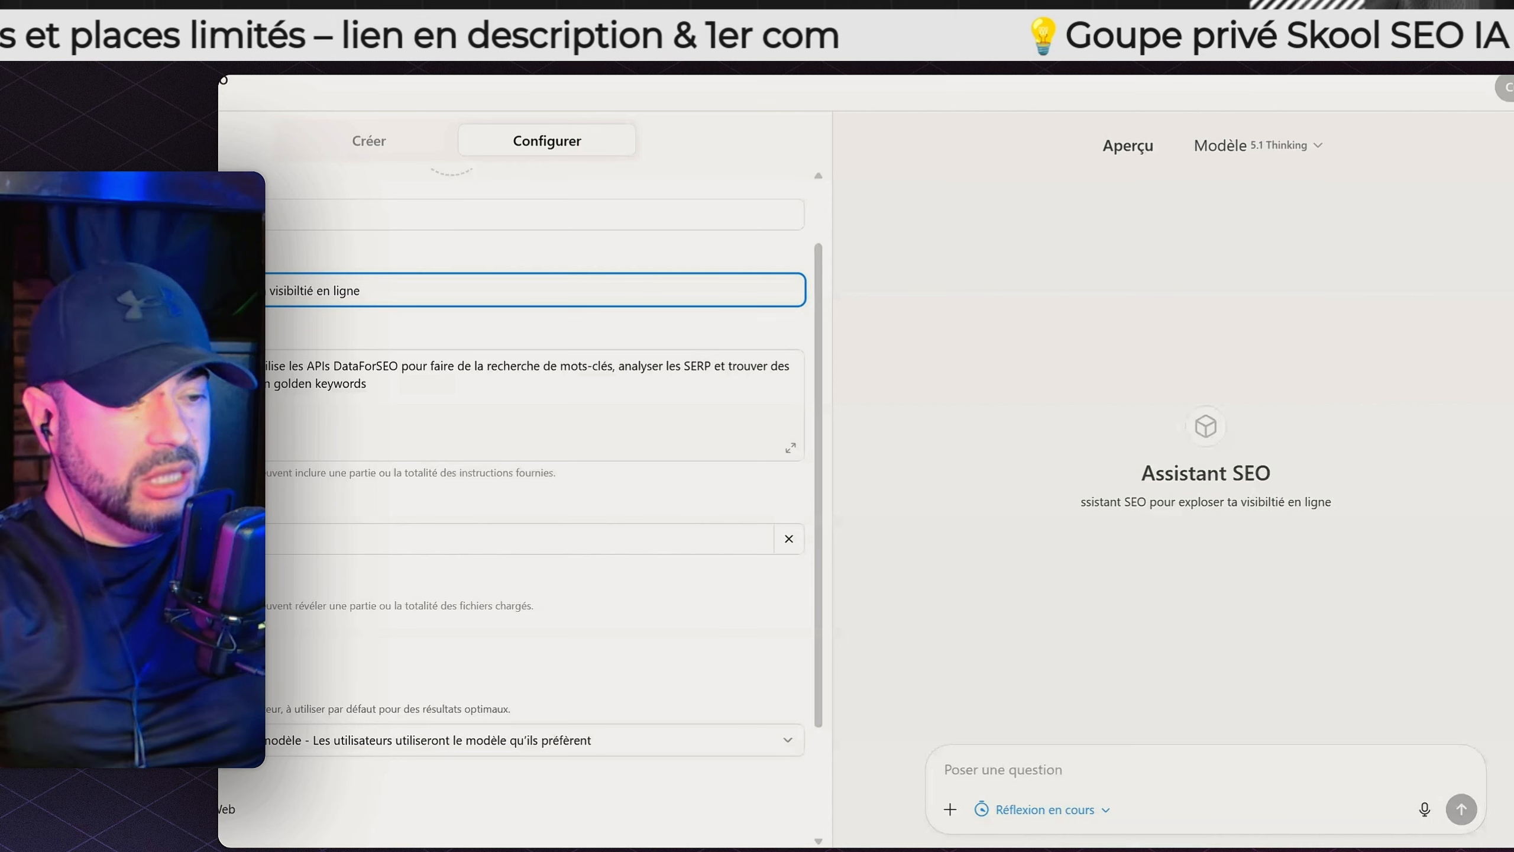
pyautogui.write('A')
# Add an action to the GPT, using the schema from dataforseo_researcher_toolkit.json in the open-ai-actions repository on GitHub.
pyautogui.scroll(-2, 289, 748)
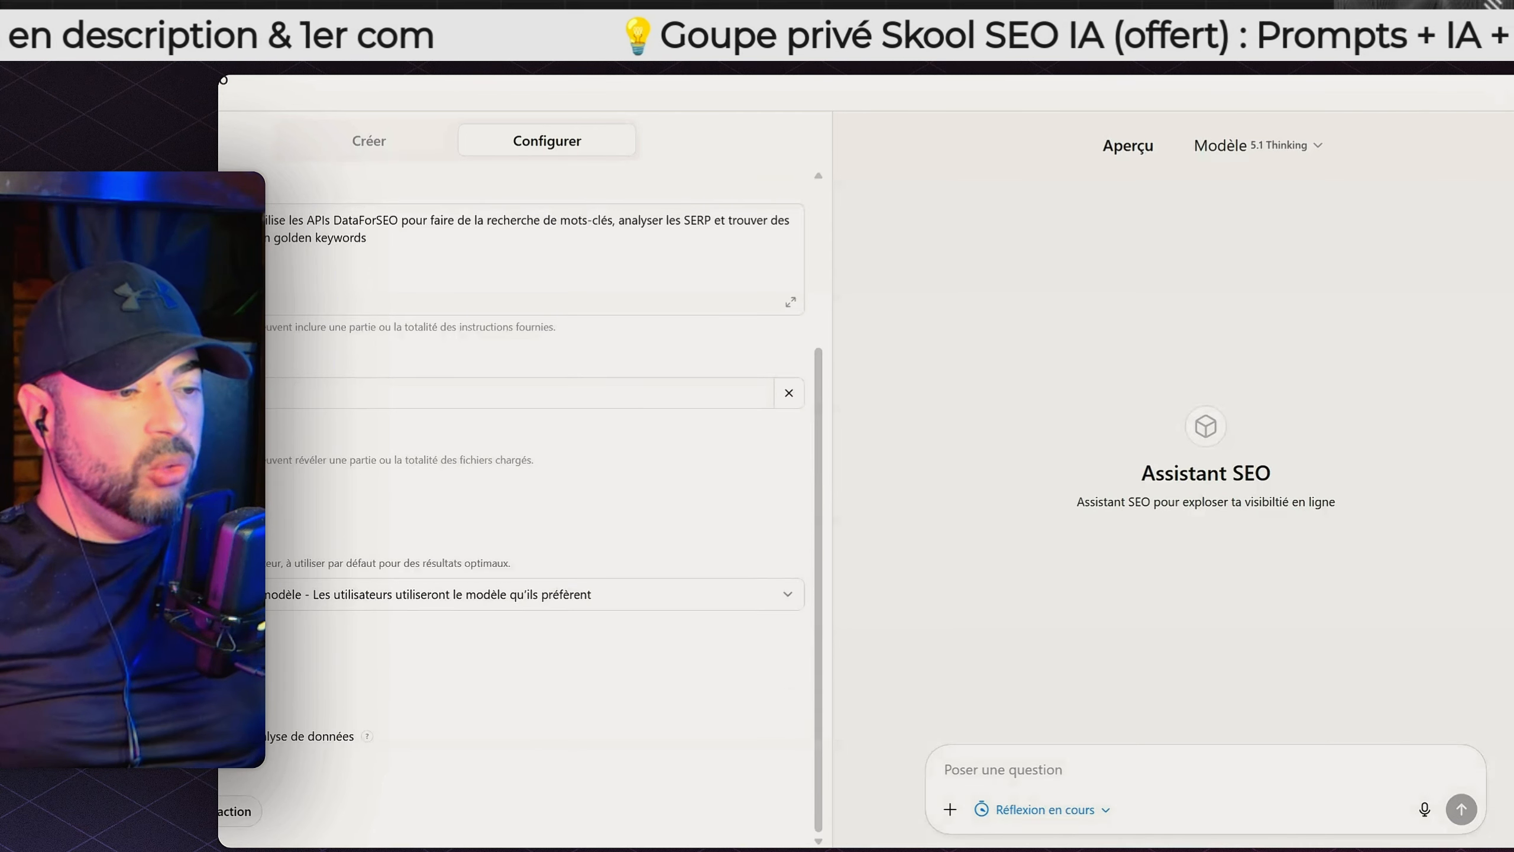
pyautogui.click(238, 810)
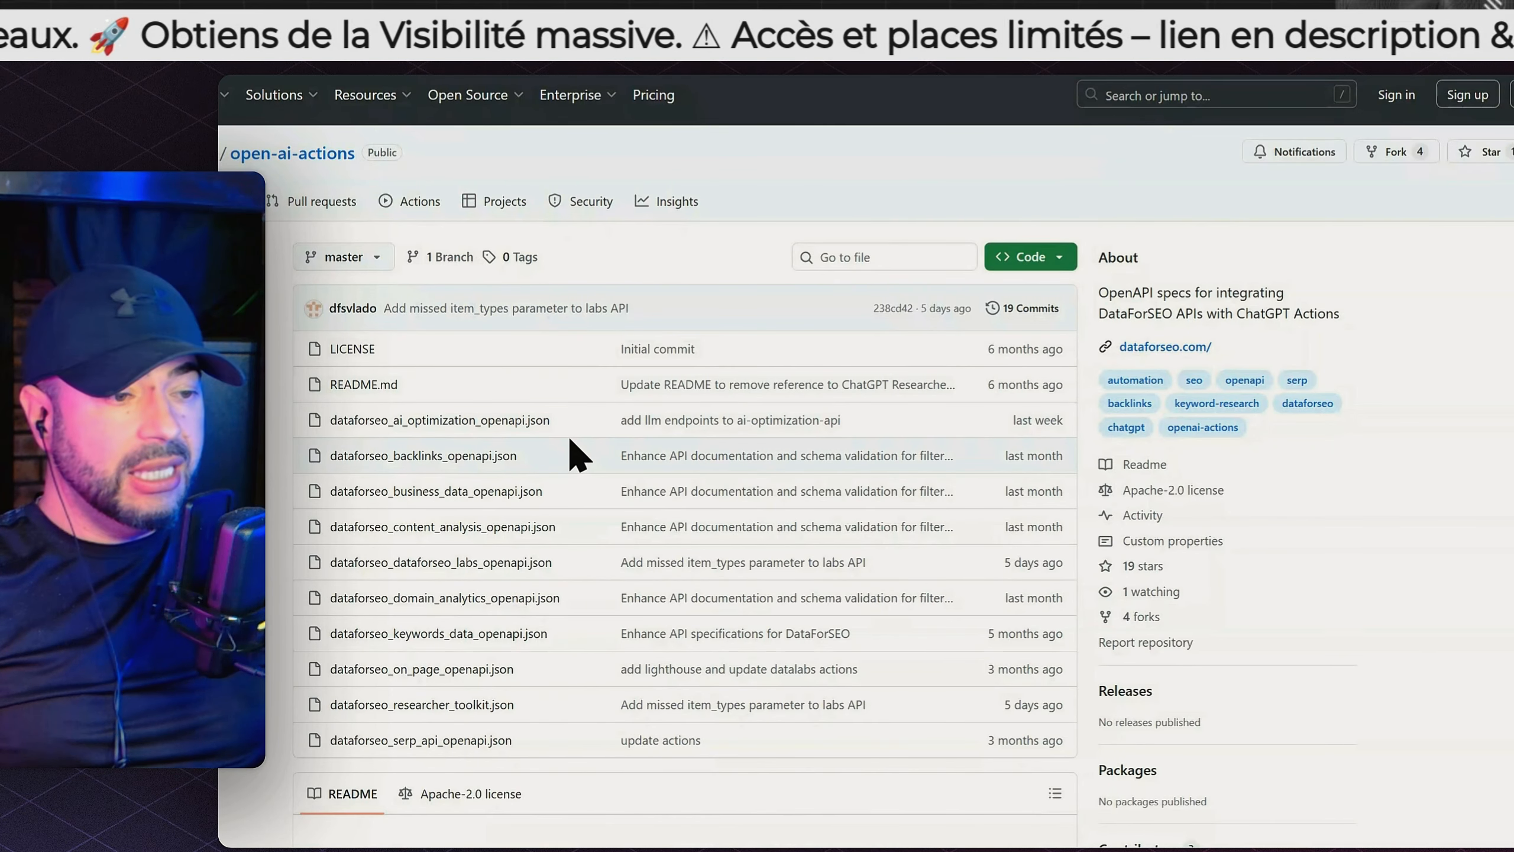
pyautogui.scroll(-2, 567, 446)
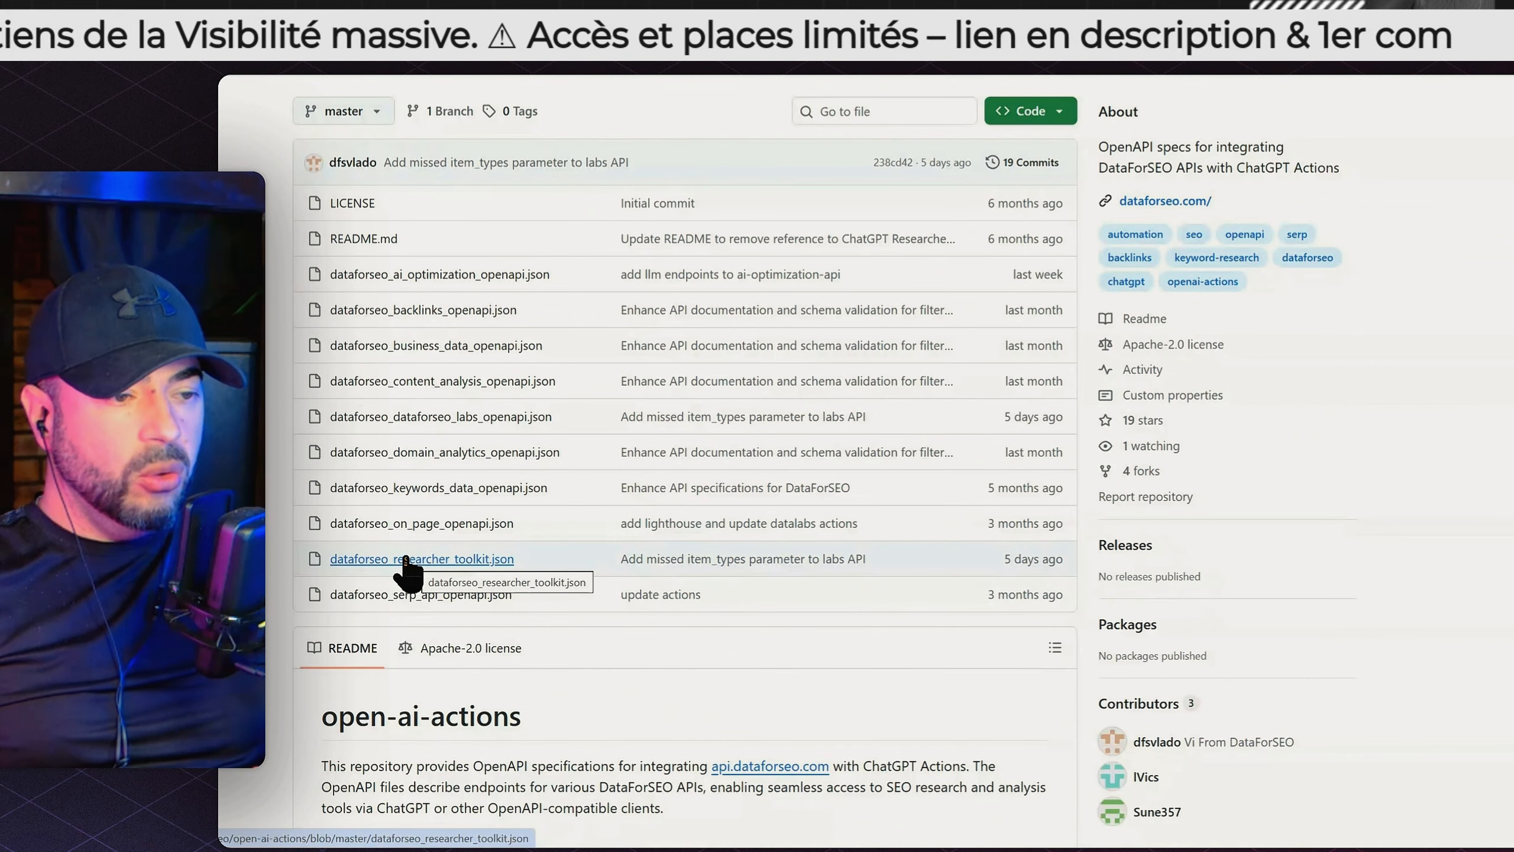
pyautogui.click(441, 558)
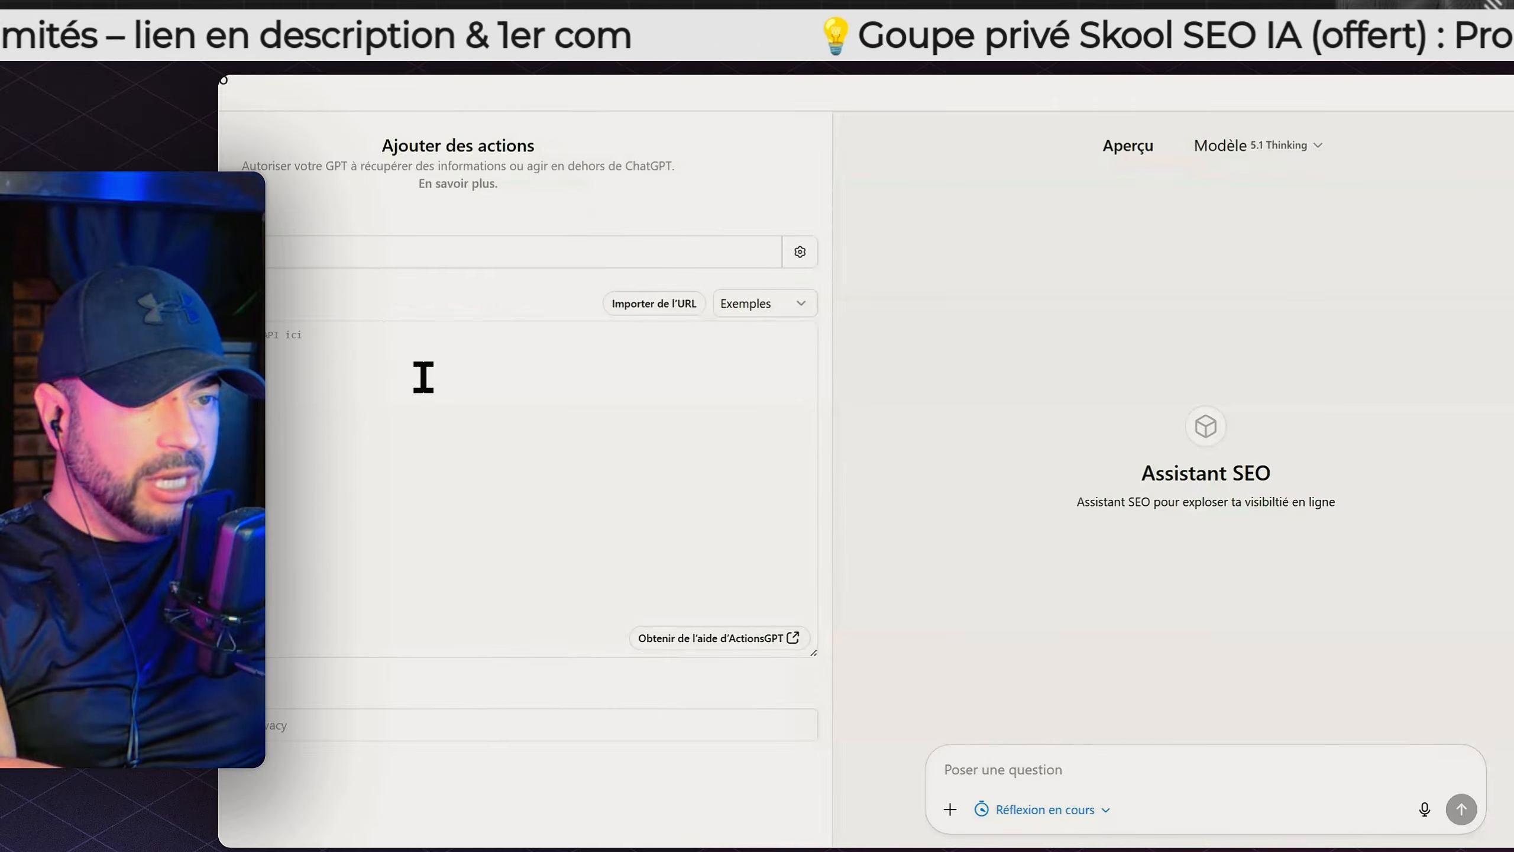
pyautogui.click(423, 376)
pyautogui.hotkey('ctrl', 'v')
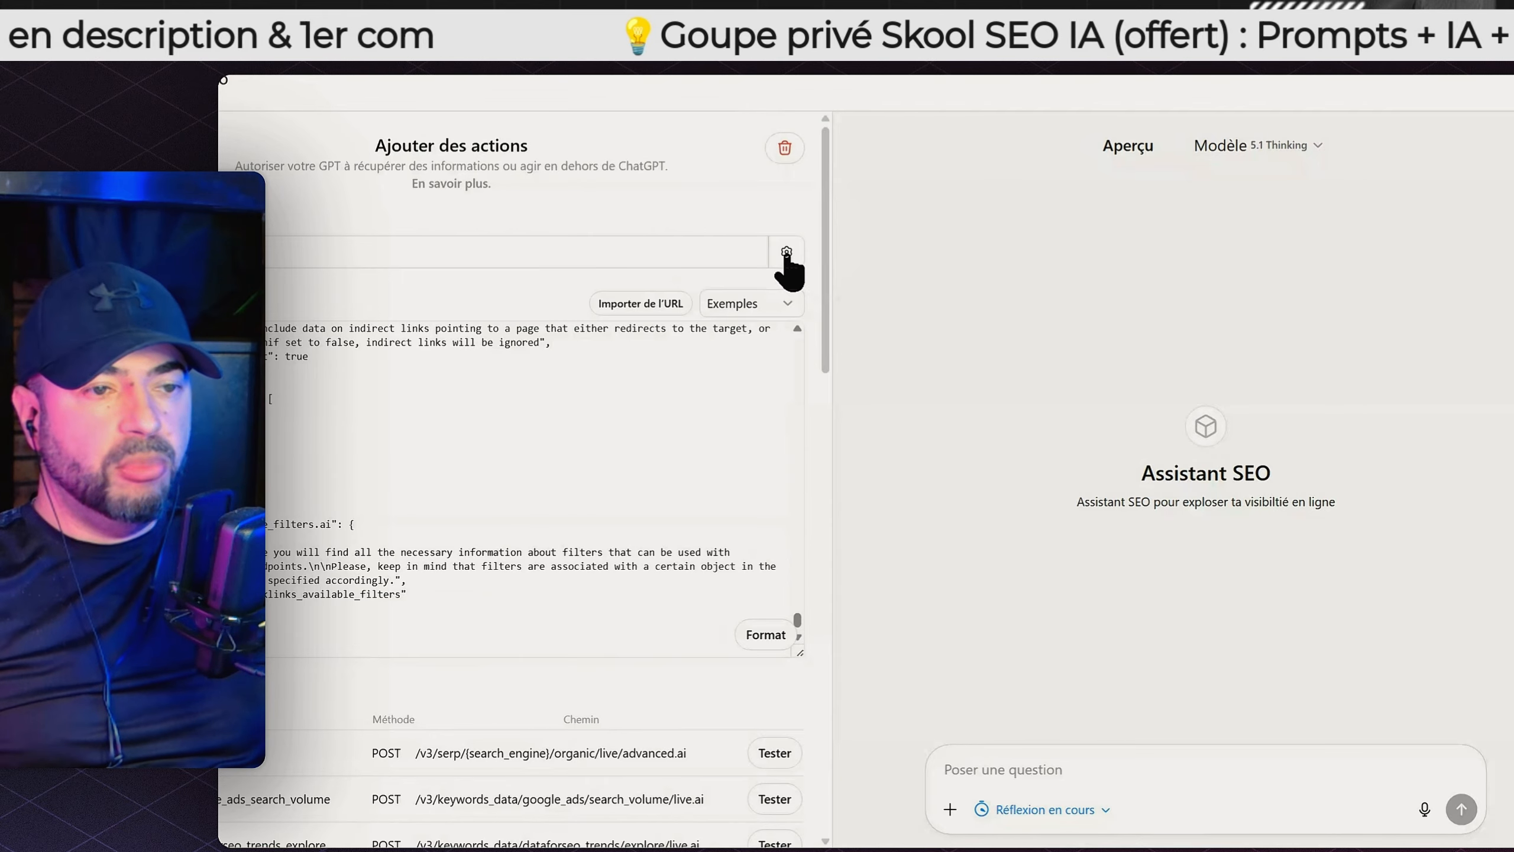
# Set the action's authentication to API key of type Basic, enter the DataForSEO API key and save it.
pyautogui.click(786, 254)
pyautogui.click(740, 417)
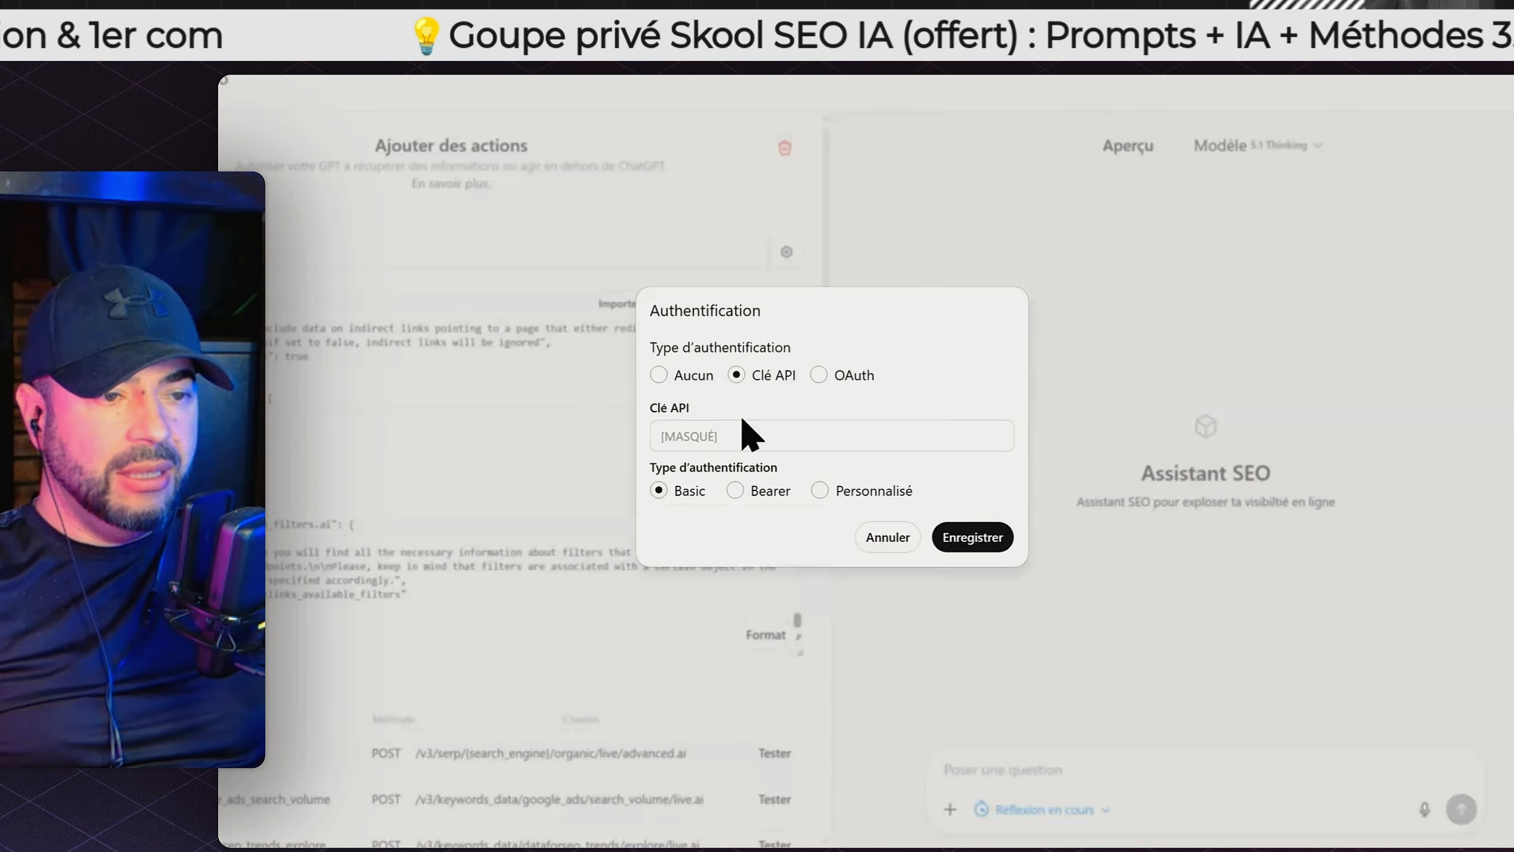
pyautogui.click(763, 433)
pyautogui.press('Escape')
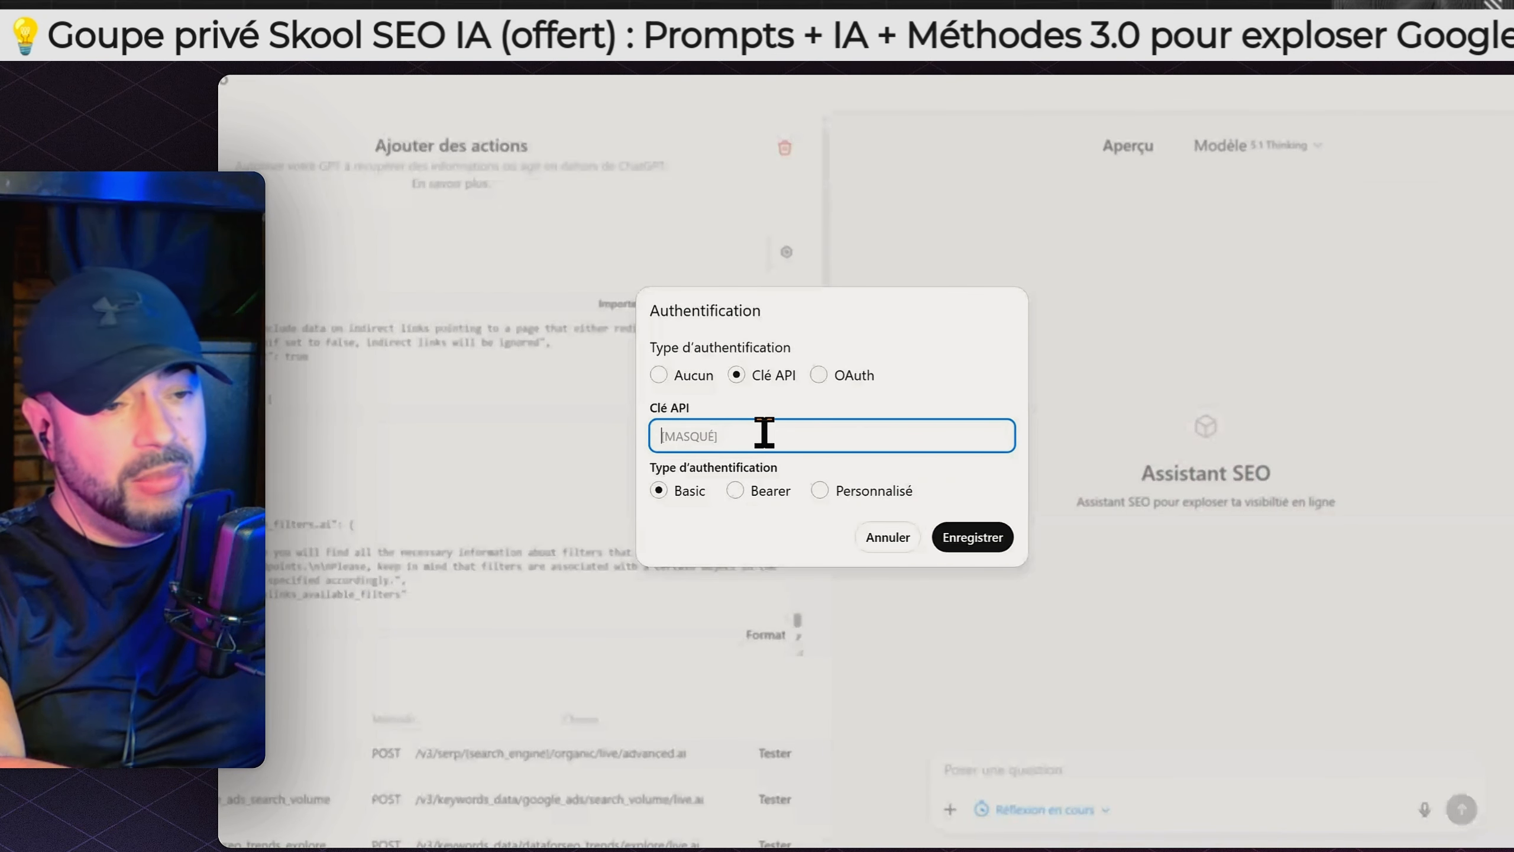
pyautogui.hotkey('ctrl', 'v')
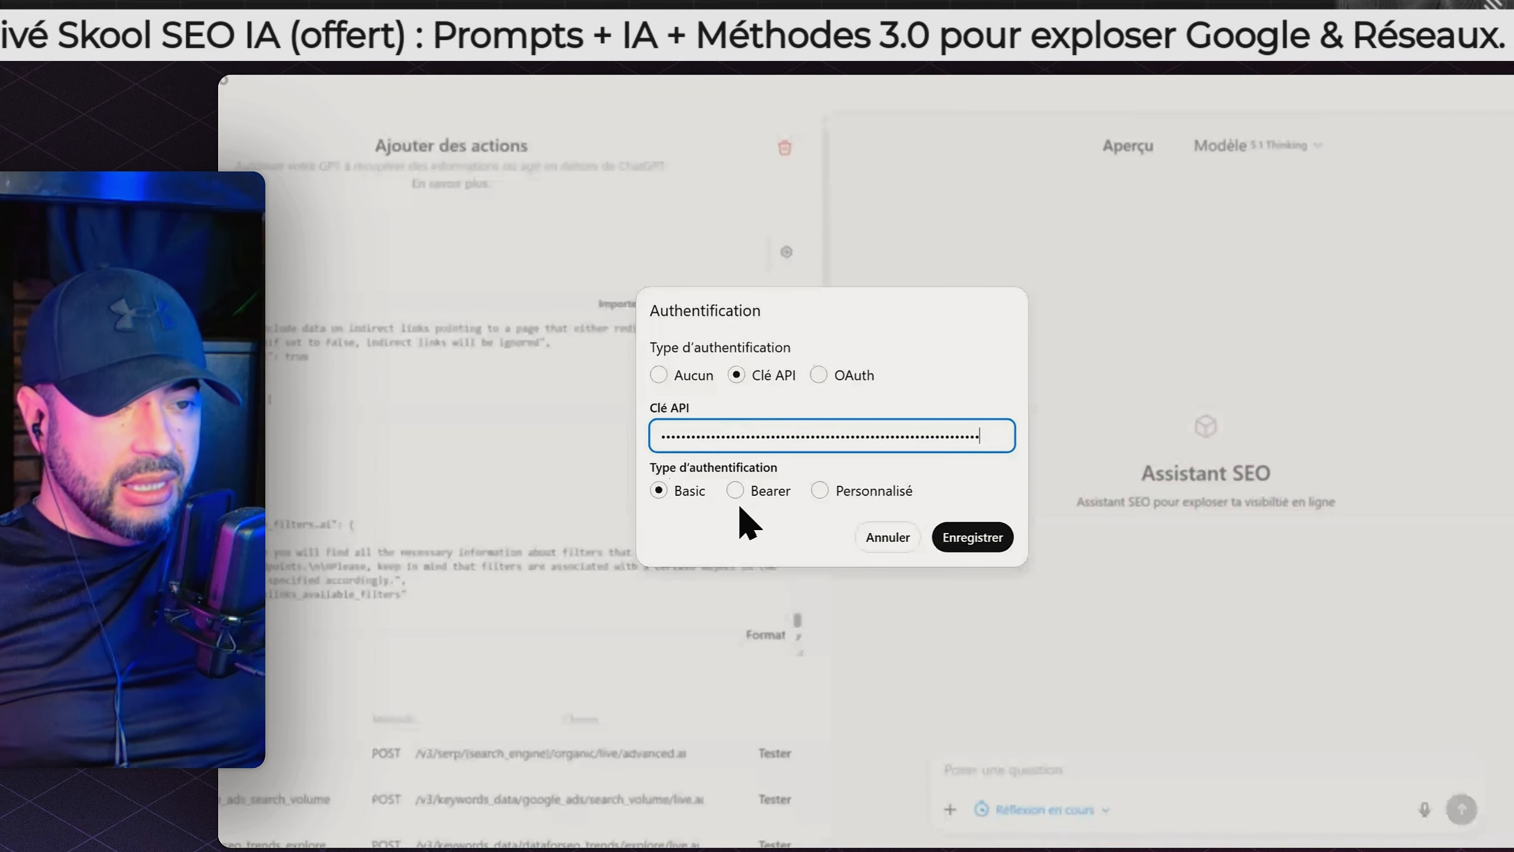
pyautogui.click(977, 543)
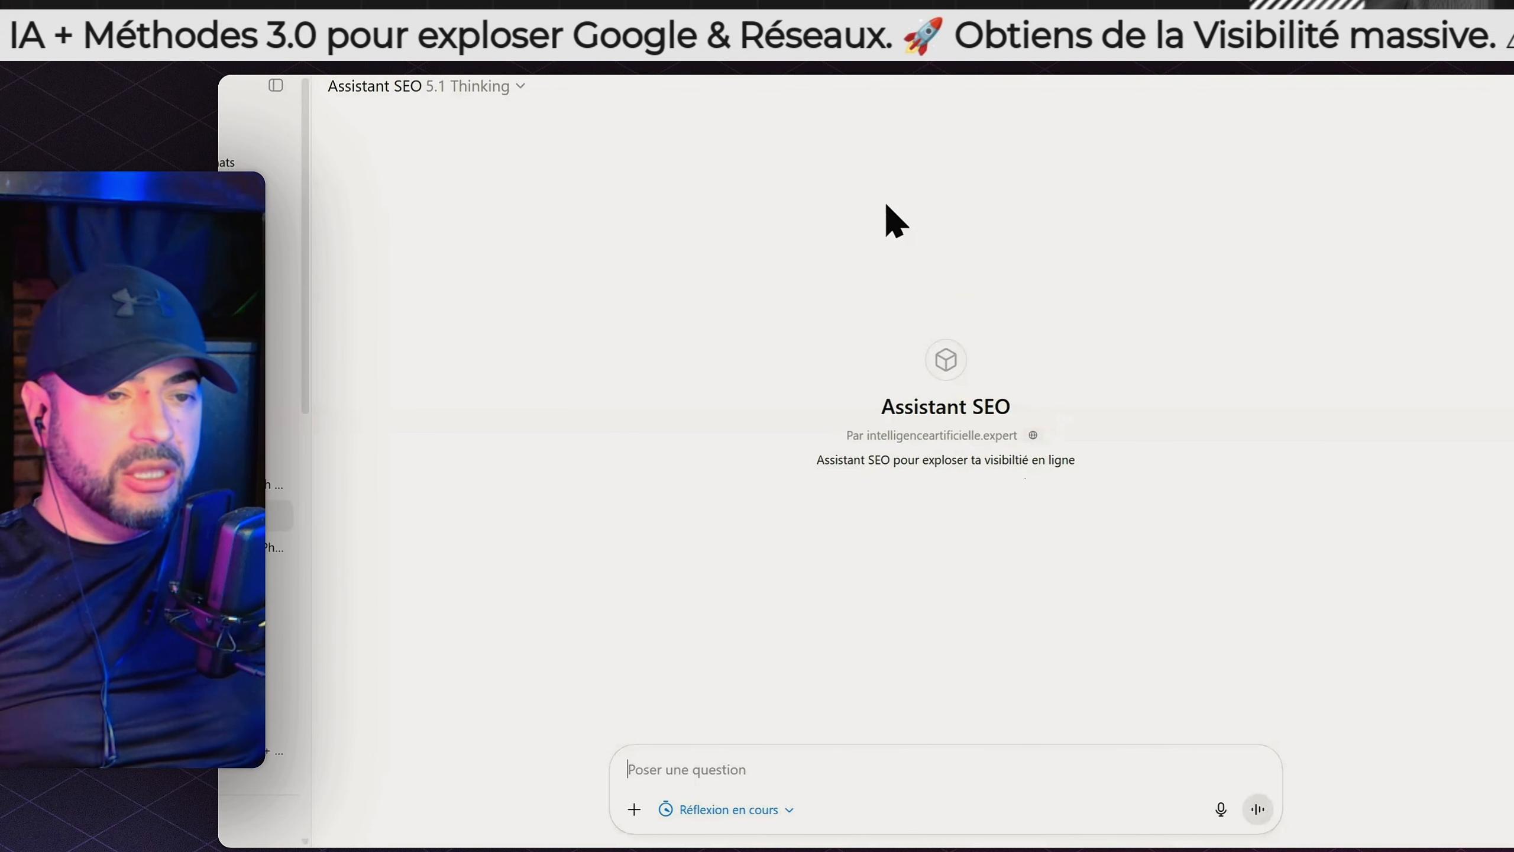
# Ask Assistant SEO for 10 low-competition keywords on 'omad' in France with volume and difficulty, allow the DataForSEO call and read the answer.
pyautogui.write('Trouve 10 mots-clés low competition sur le thème ‘[ton sujet]’ en France, donne le volume et la difficulté')
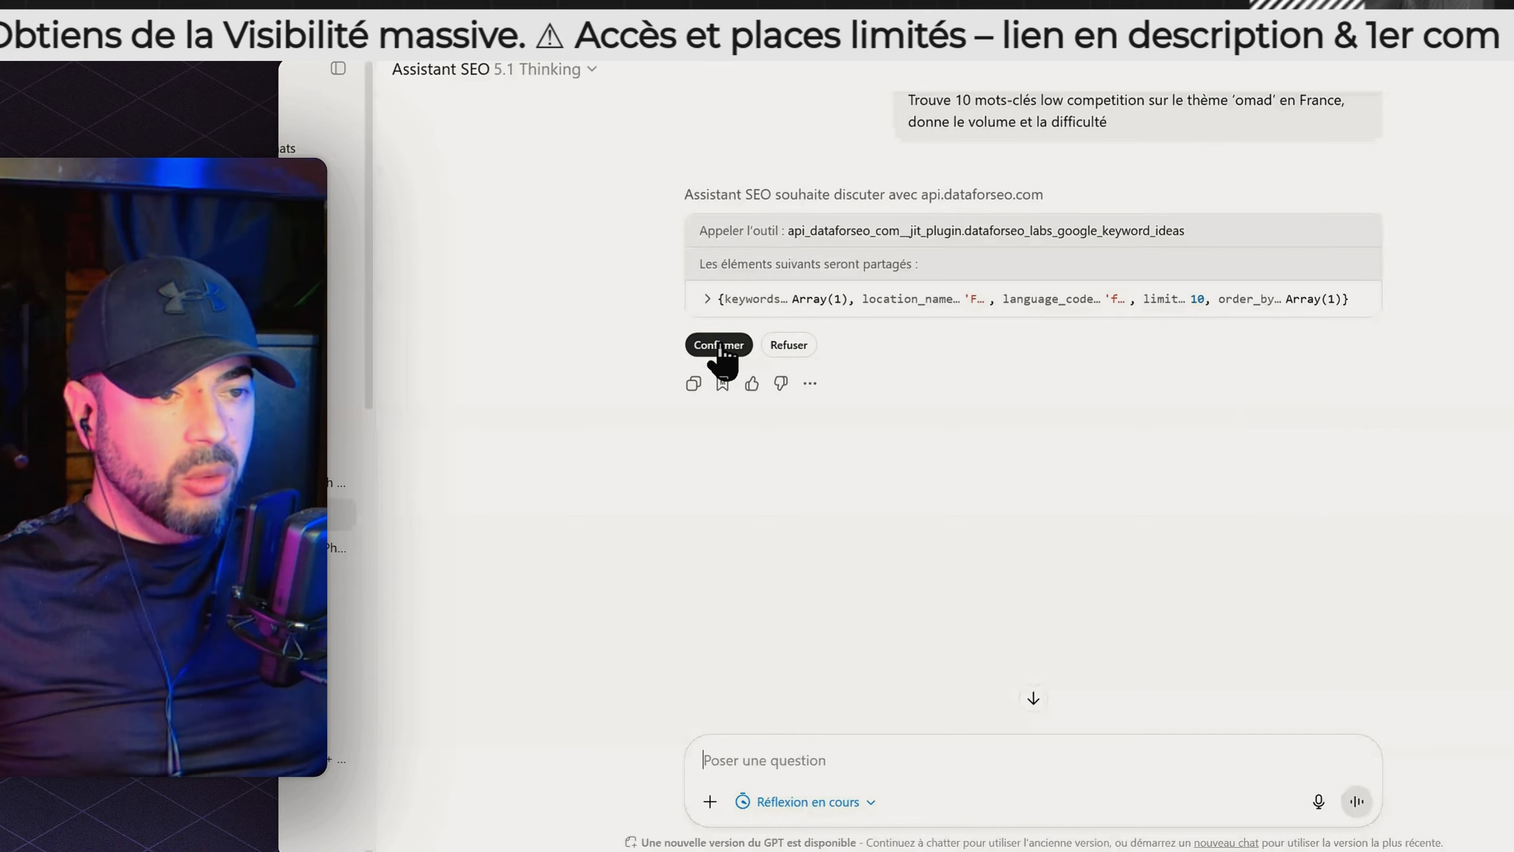
pyautogui.click(718, 345)
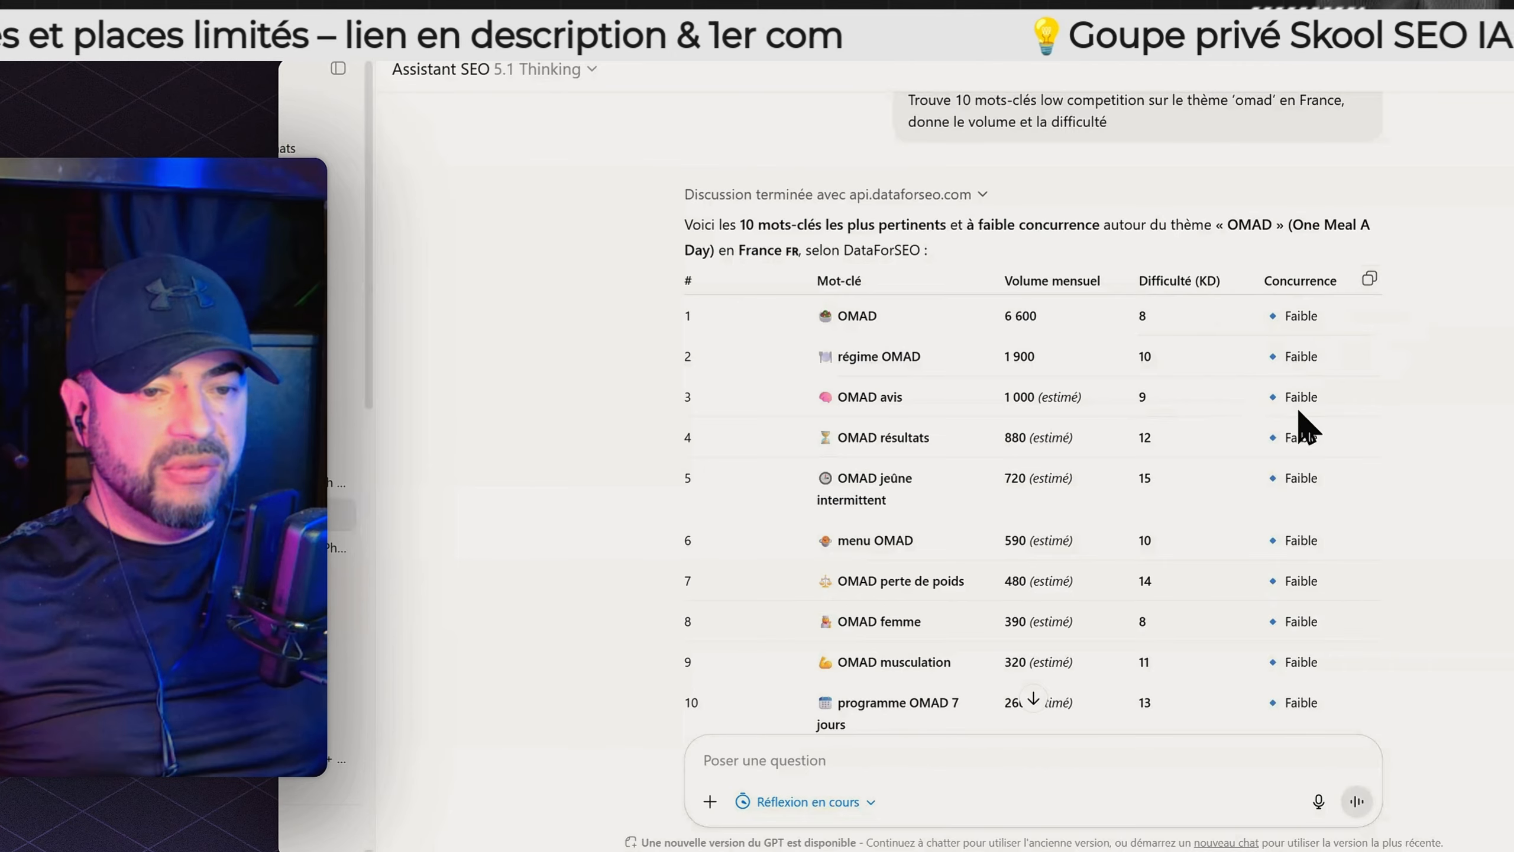
pyautogui.scroll(-3, 1305, 426)
pyautogui.scroll(-5, 853, 677)
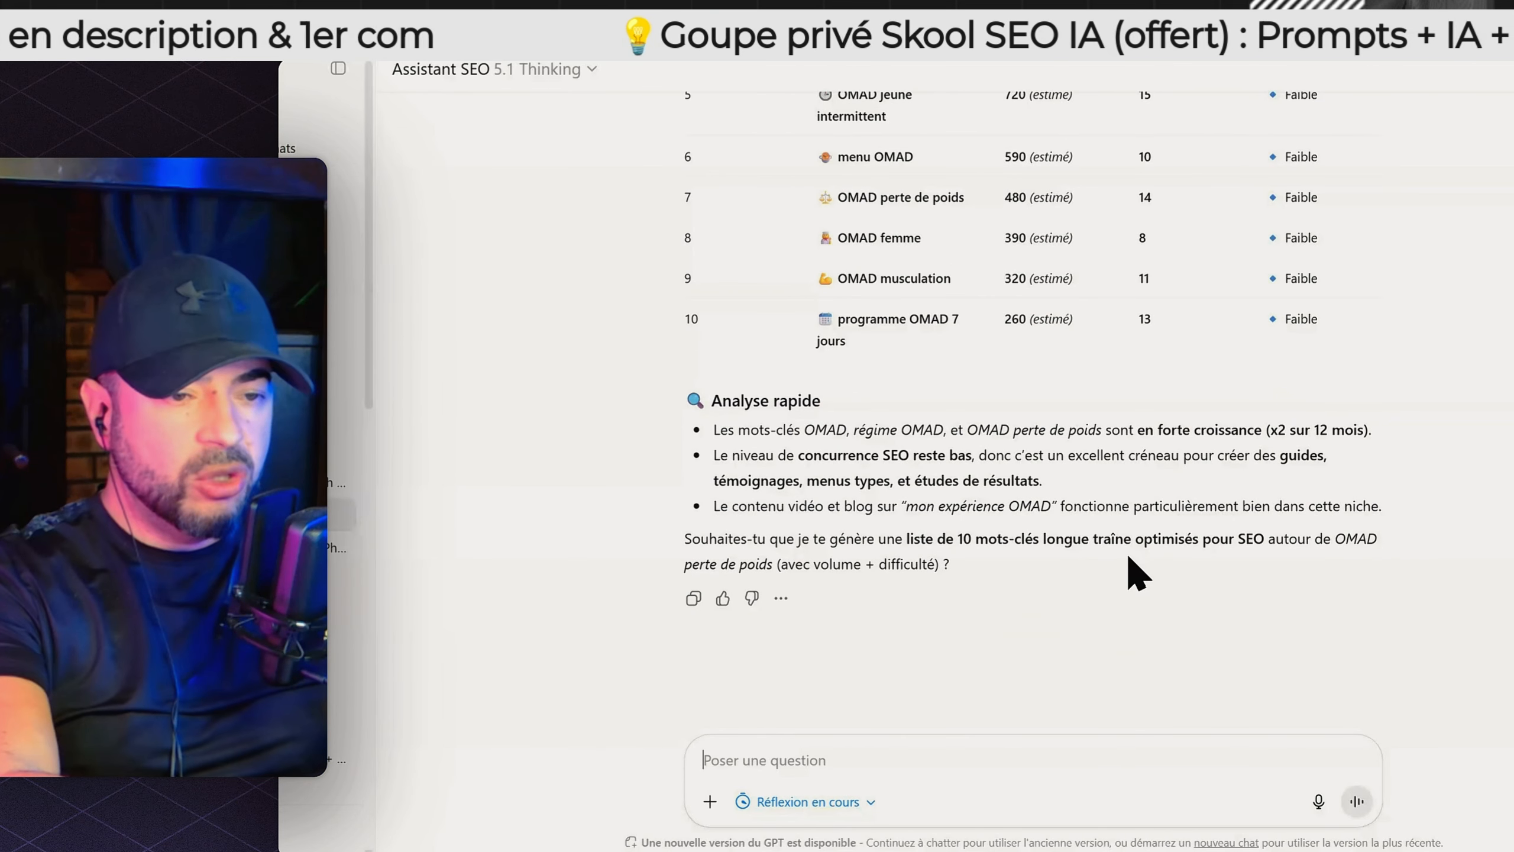
# Accept the offered long-tail keyword list with "oui", allow the DataForSEO call and look through the answer.
pyautogui.write('ui')
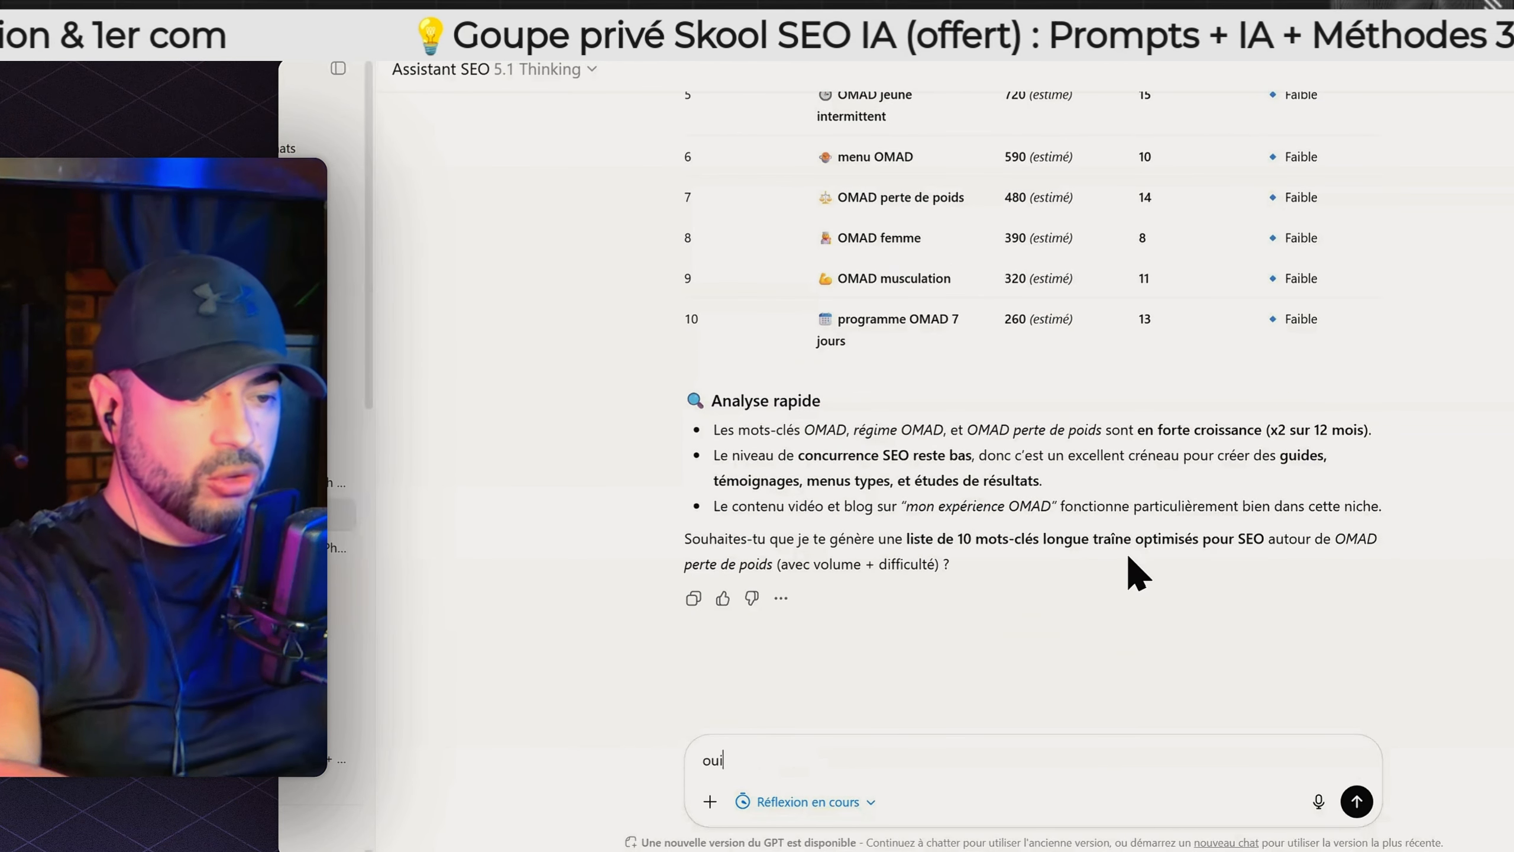
pyautogui.press('Return')
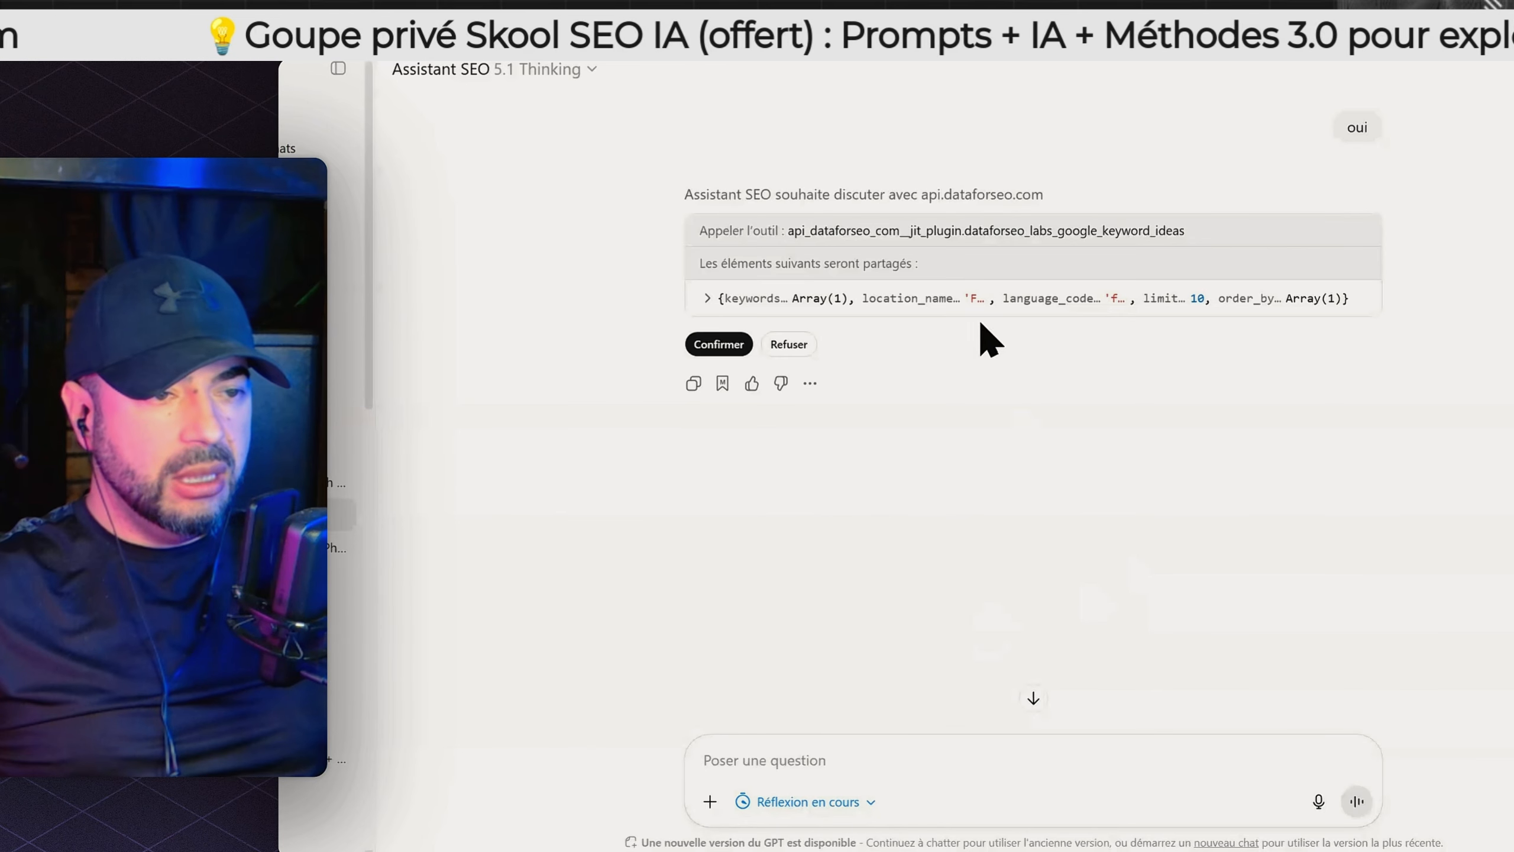
pyautogui.click(718, 345)
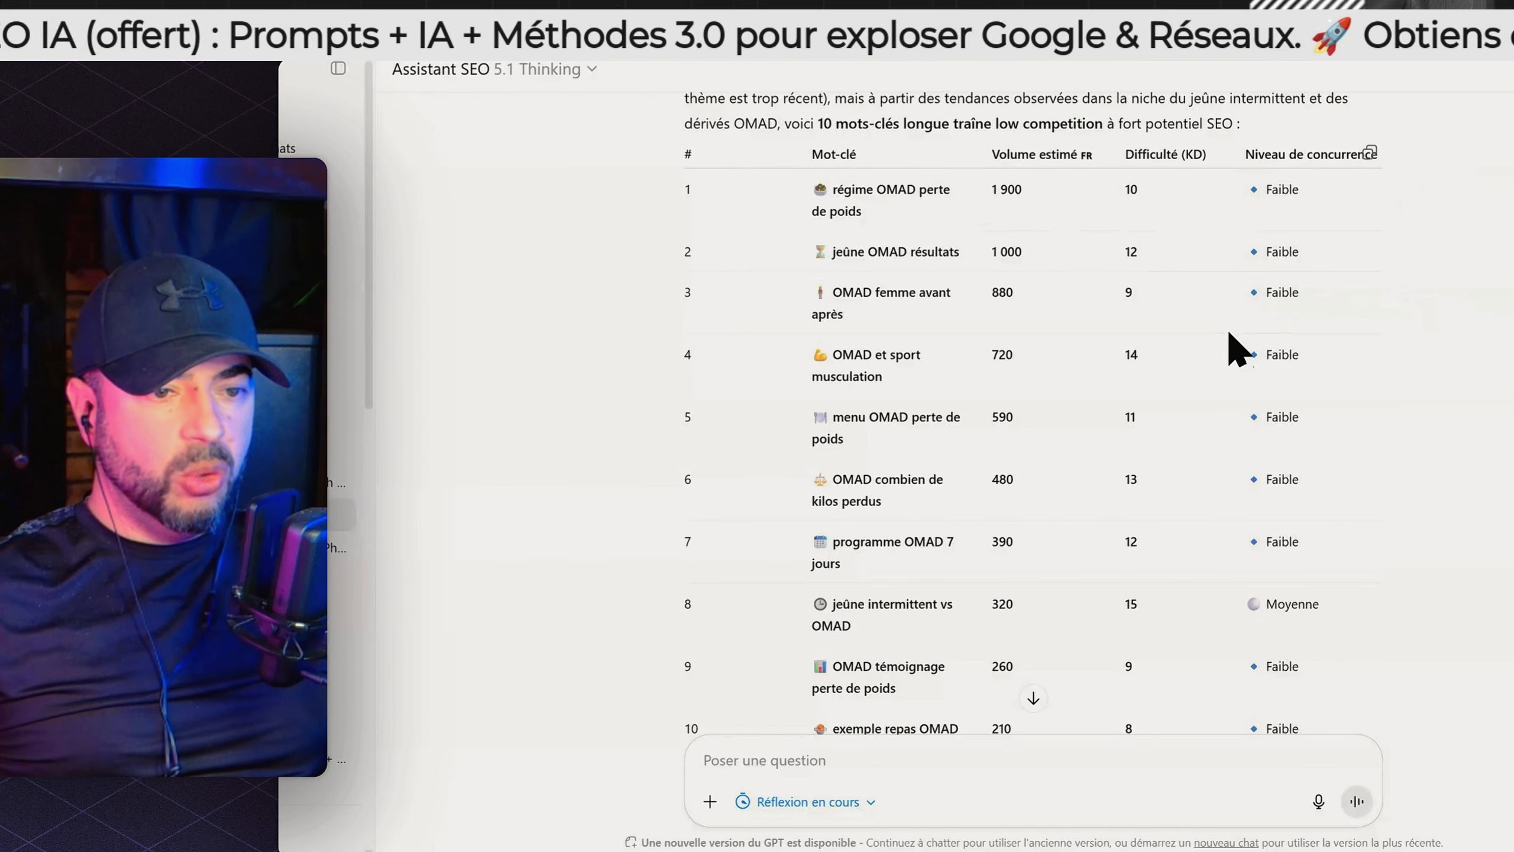
pyautogui.scroll(-3, 1048, 423)
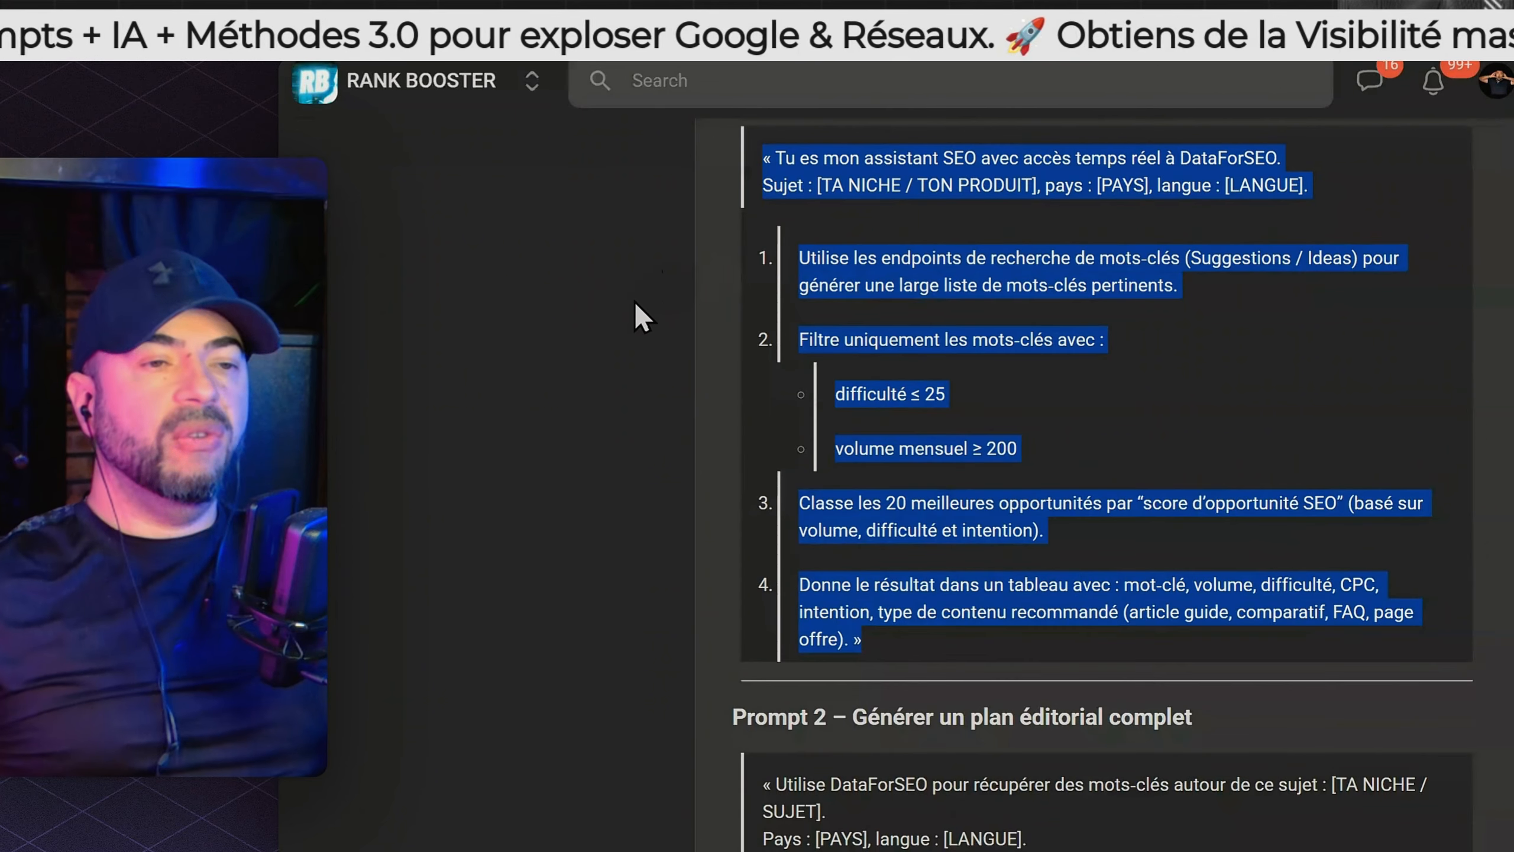
# Copy the first keyword-research prompt from the Rank Booster page into the chat, with OMAD as subject and France as country.
pyautogui.scroll(3, 646, 315)
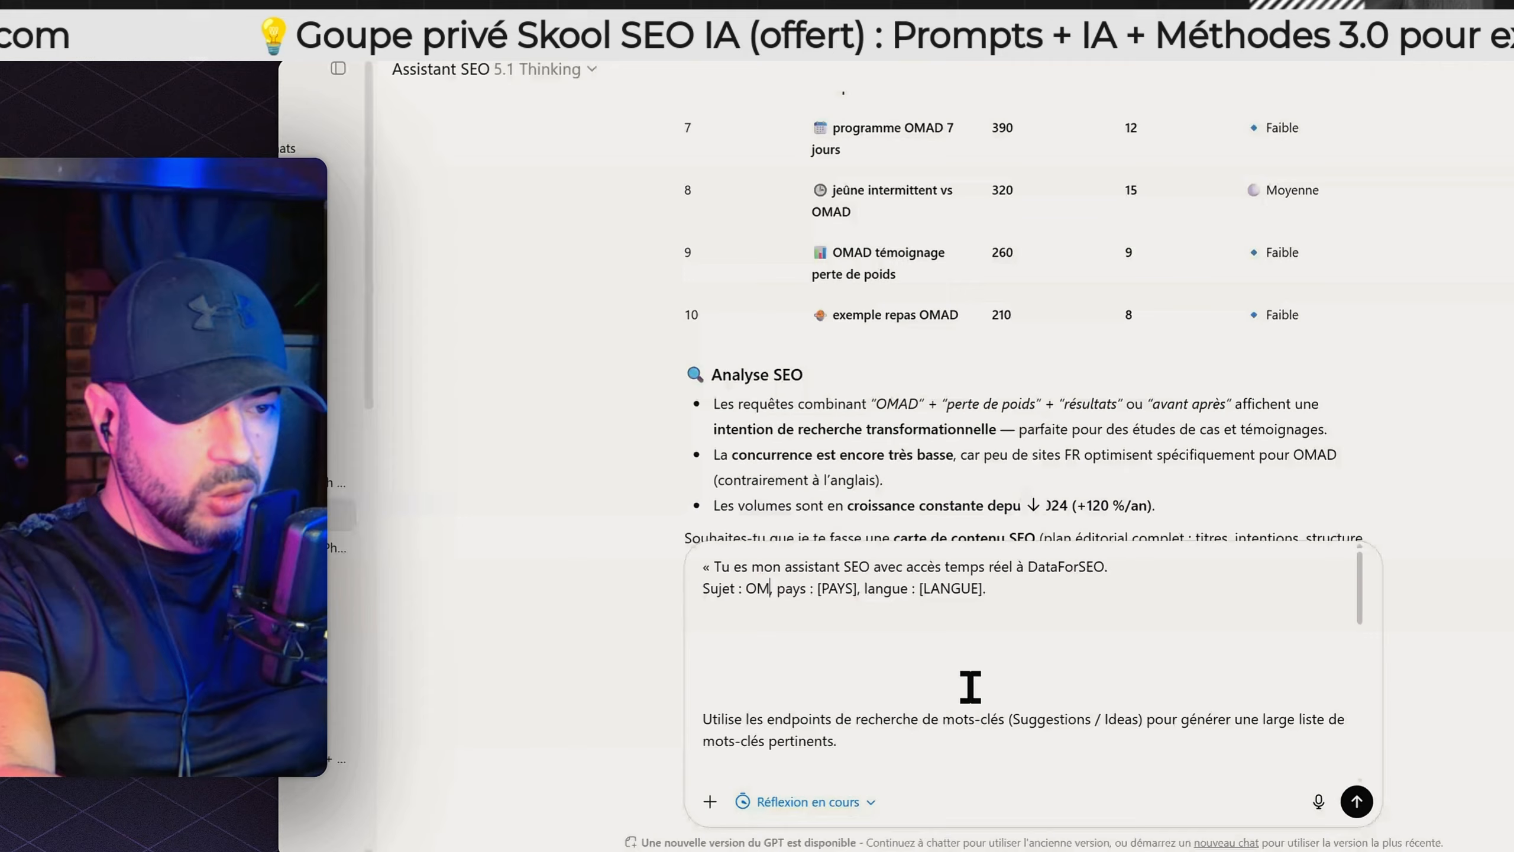
pyautogui.write('AD,')
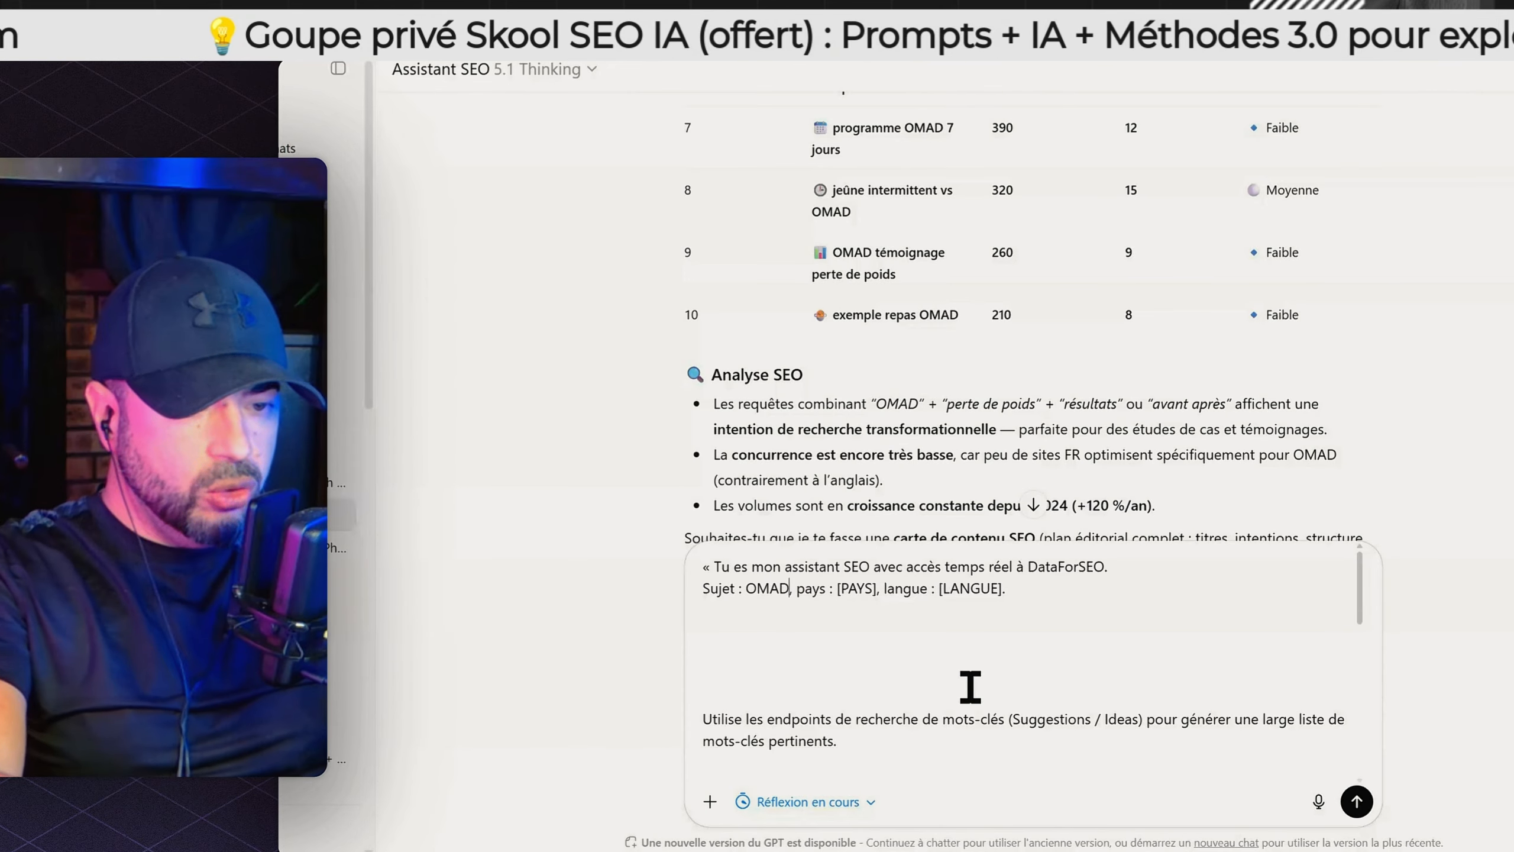
pyautogui.press('Right')
pyautogui.press('Right')
pyautogui.press('Right')
pyautogui.press('Right')
pyautogui.press('Right')
pyautogui.press('Right')
pyautogui.press('Right')
pyautogui.press('Right')
pyautogui.press('Right')
pyautogui.press('Right')
pyautogui.press('Right')
pyautogui.press('Right')
pyautogui.press('Right')
pyautogui.press('Right')
pyautogui.press('BackSpace')
pyautogui.press('BackSpace')
pyautogui.press('BackSpace')
pyautogui.press('BackSpace')
pyautogui.press('BackSpace')
pyautogui.press('BackSpace')
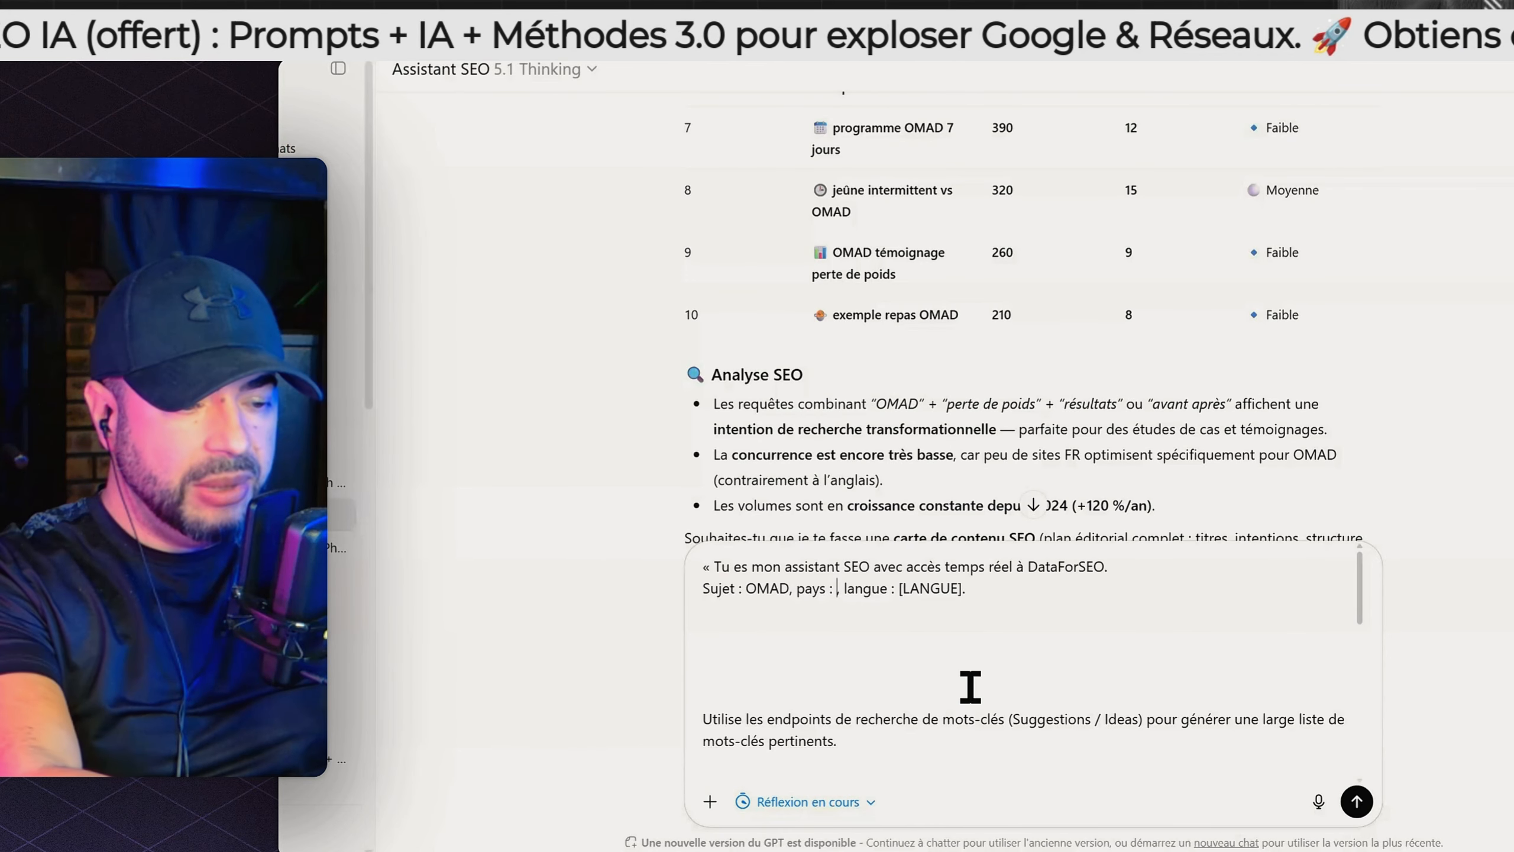
pyautogui.write('France')
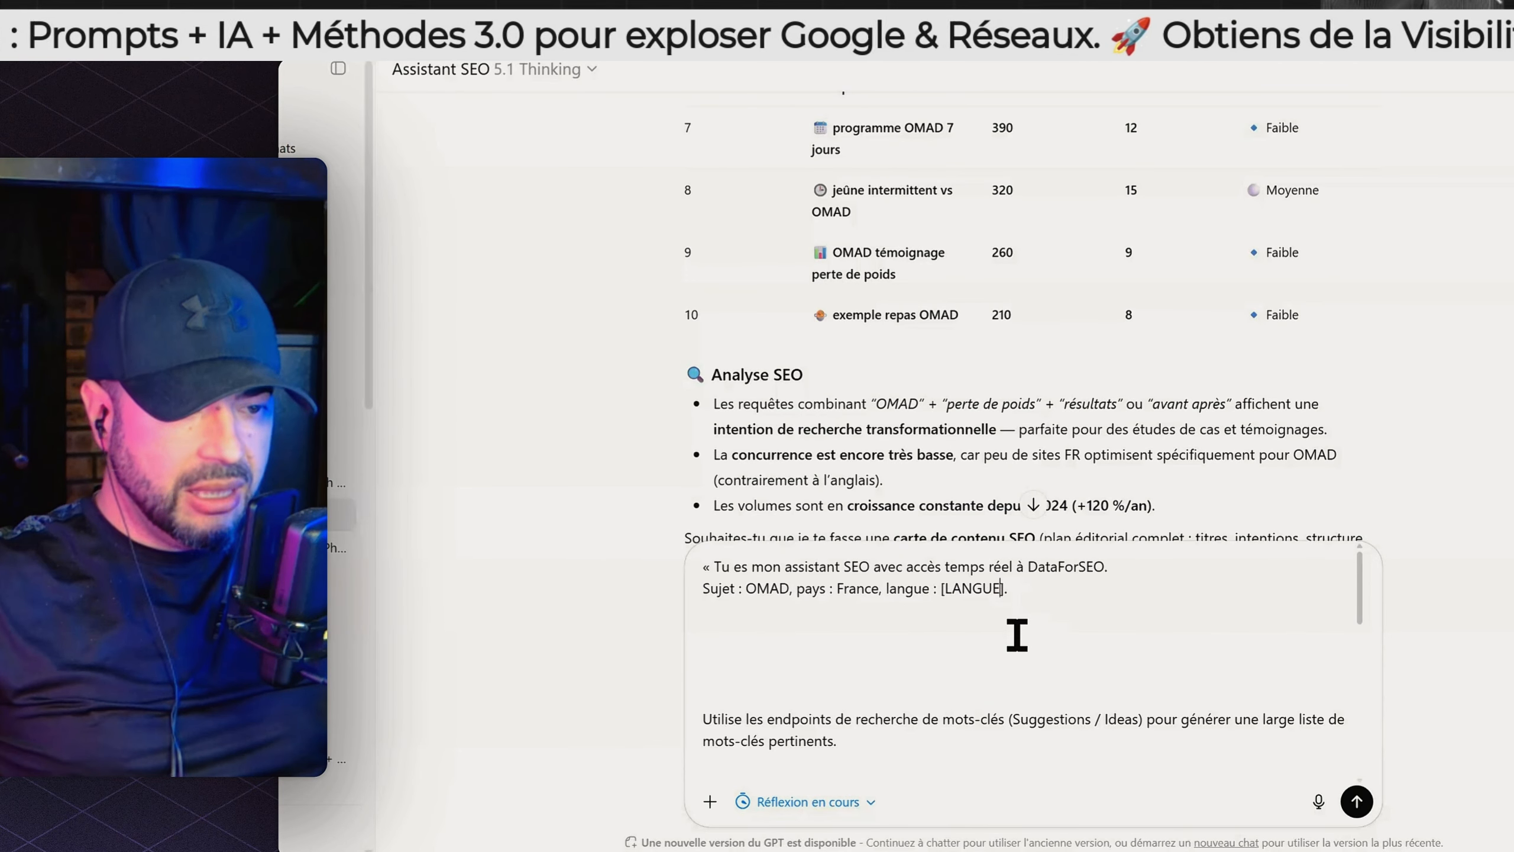
# Send the completed prompt, allow the DataForSEO call and examine the resulting table of keyword opportunities.
pyautogui.scroll(-5, 1252, 745)
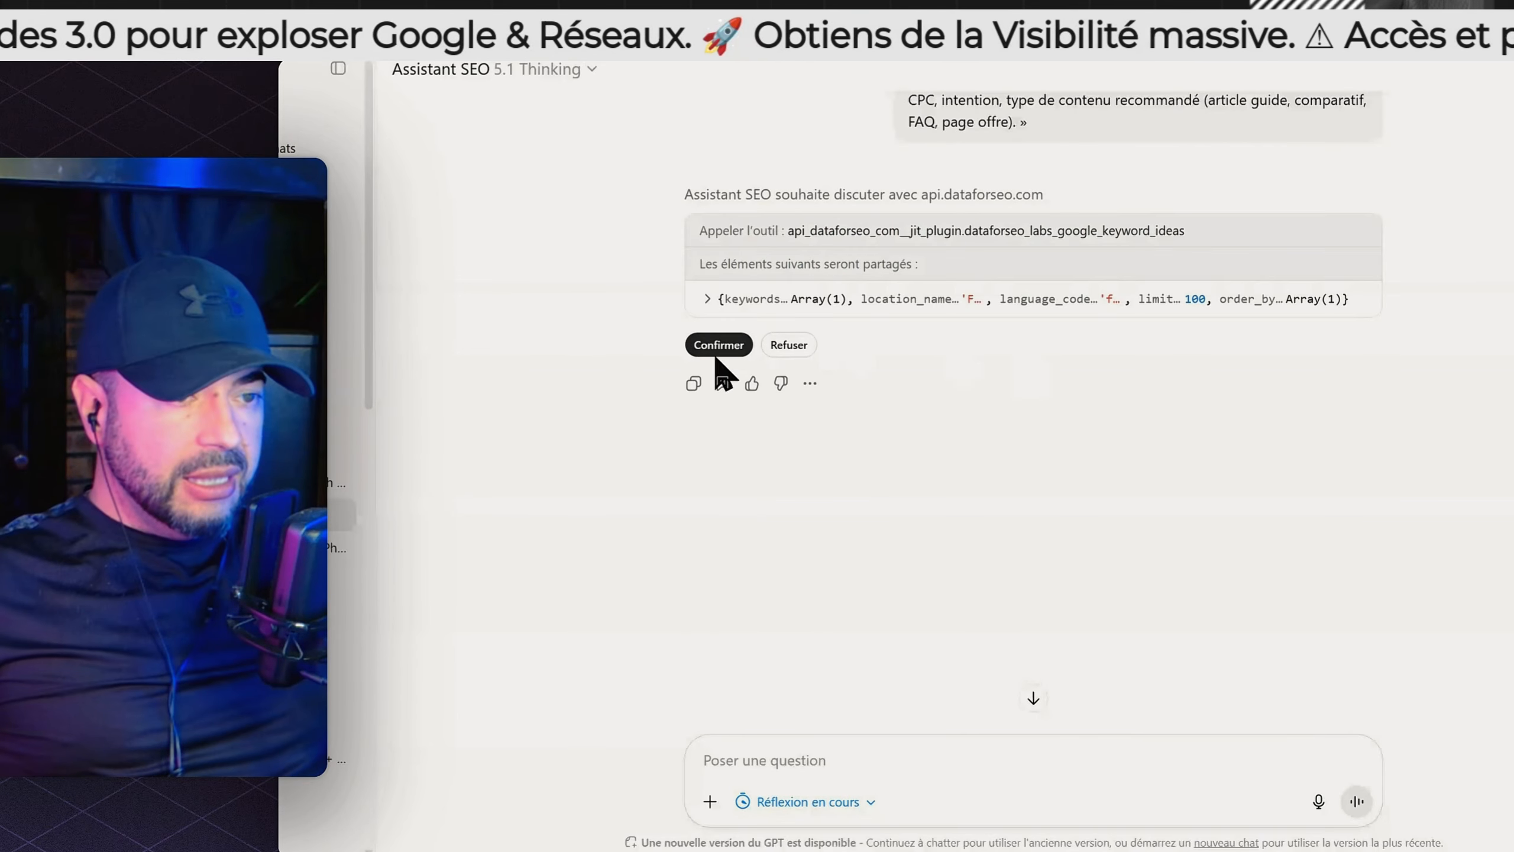
pyautogui.click(718, 352)
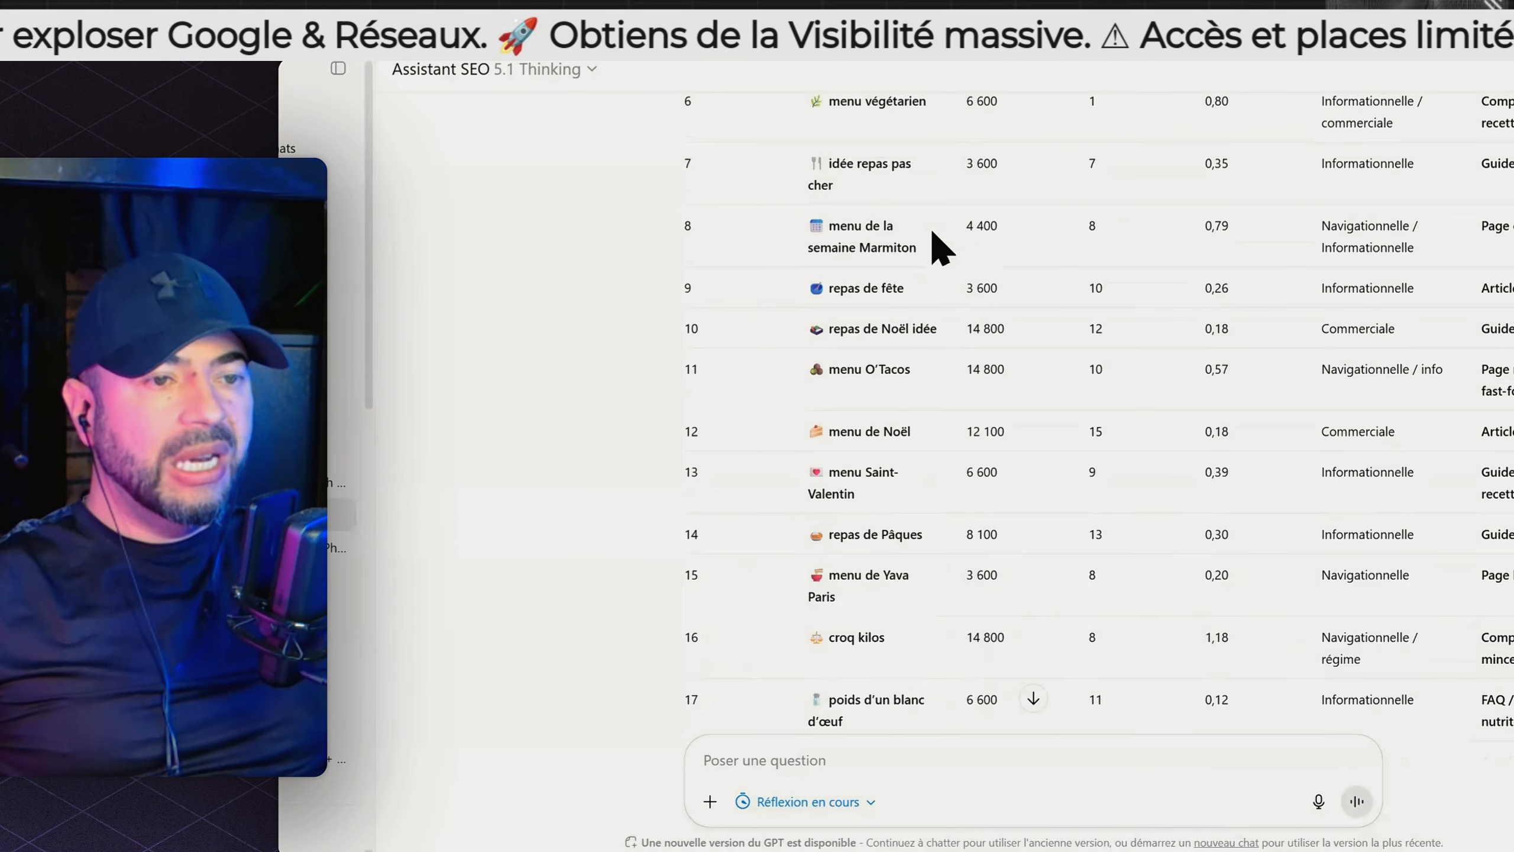
pyautogui.scroll(3, 928, 238)
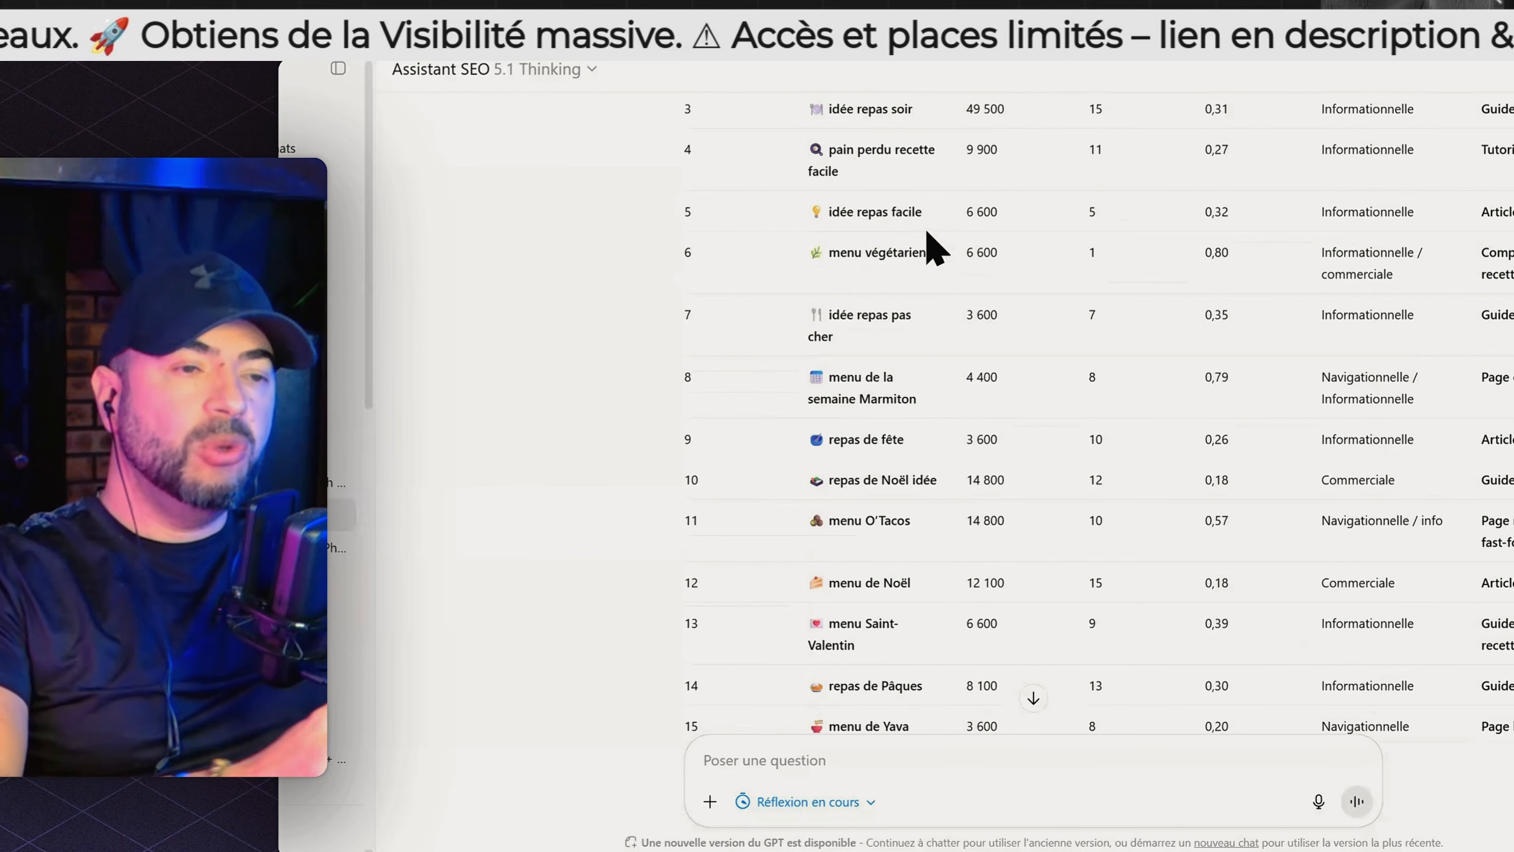
pyautogui.scroll(-5, 900, 454)
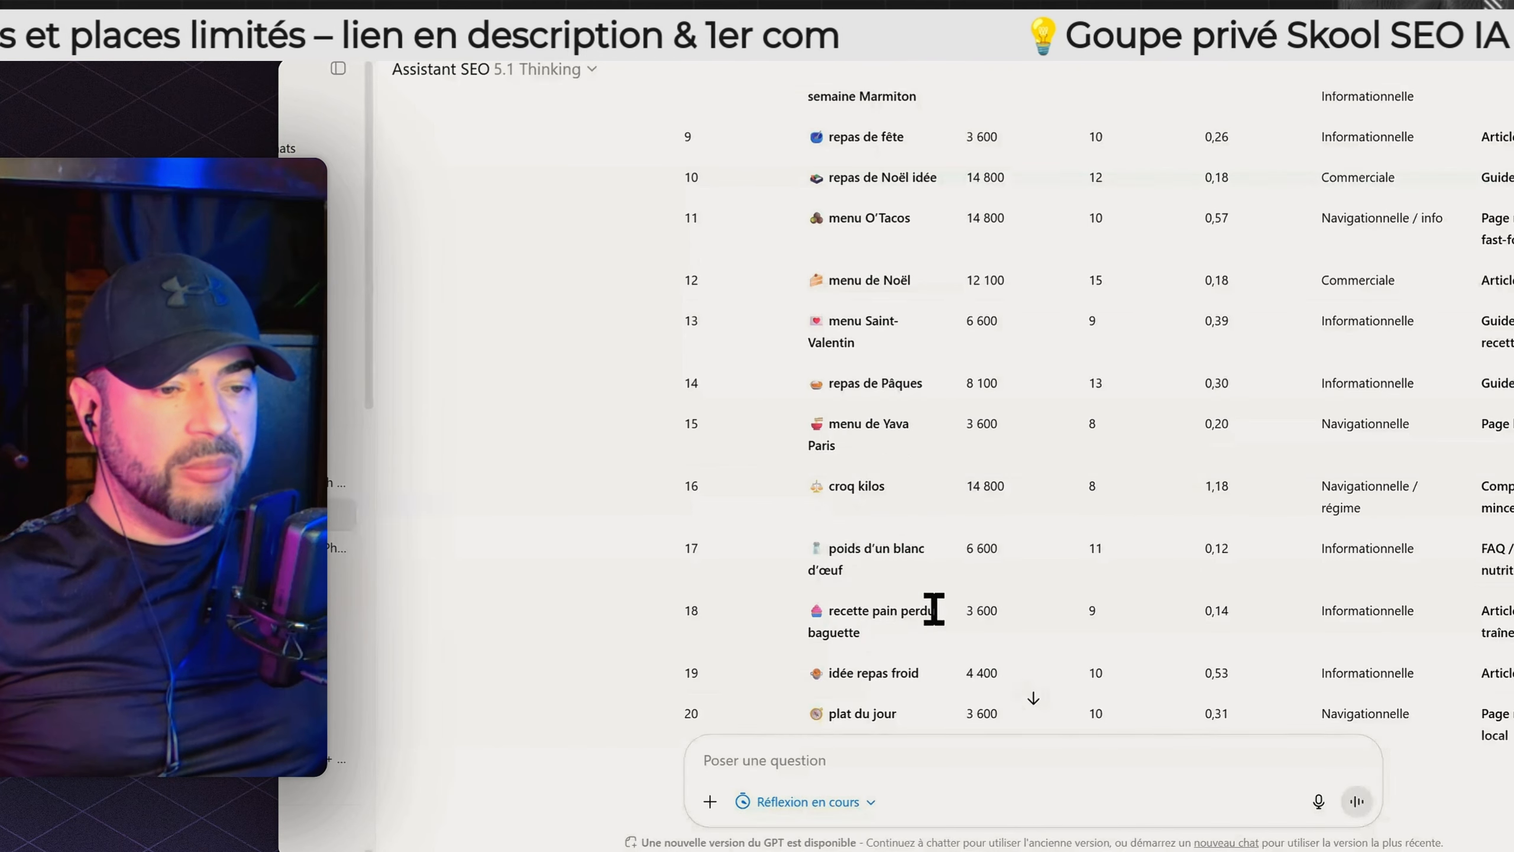
pyautogui.scroll(-3, 933, 608)
pyautogui.scroll(12, 888, 537)
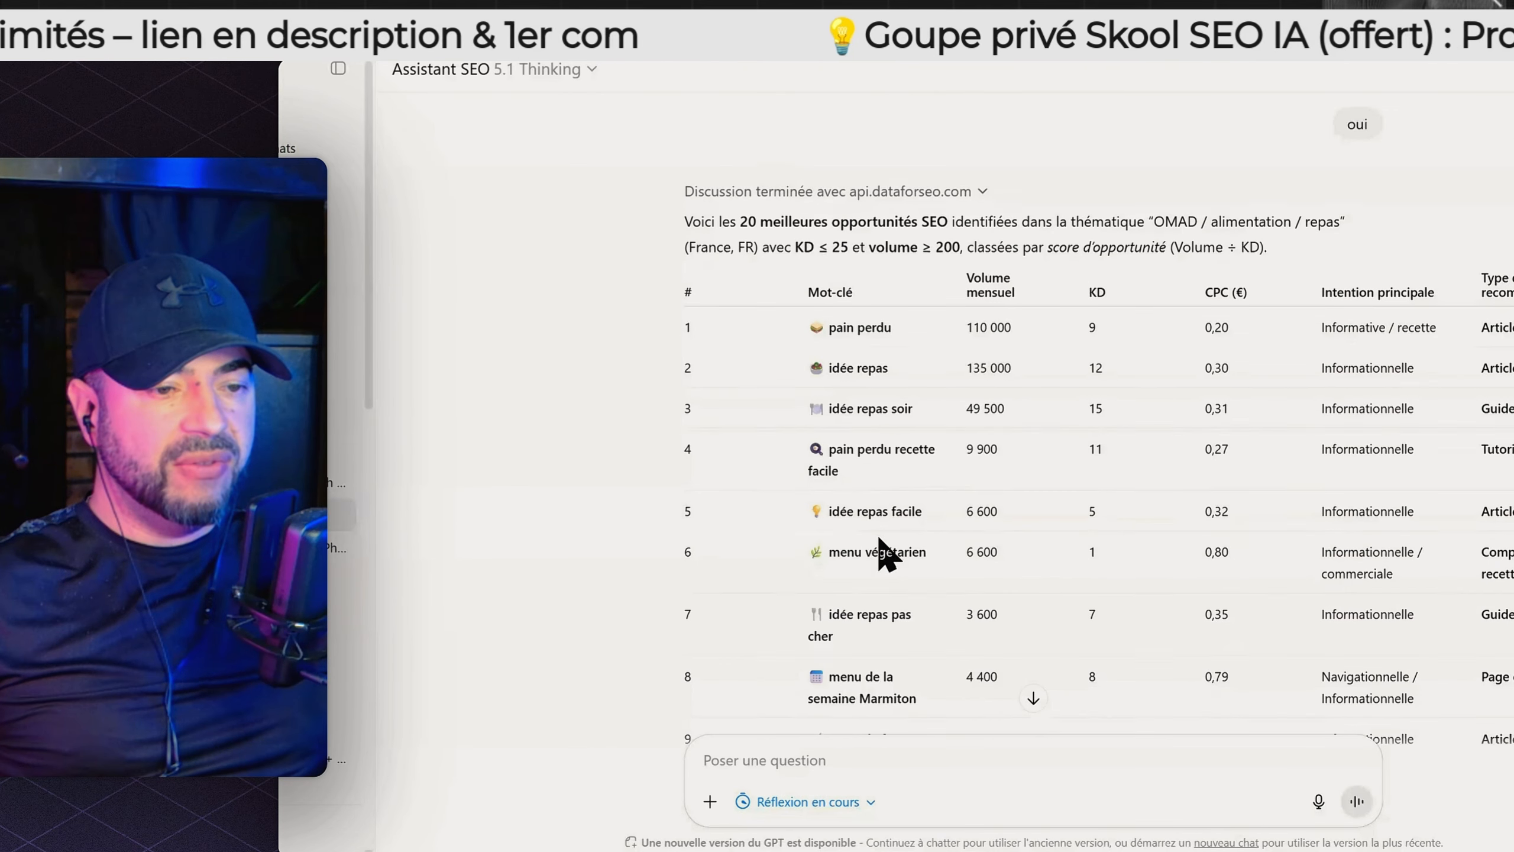